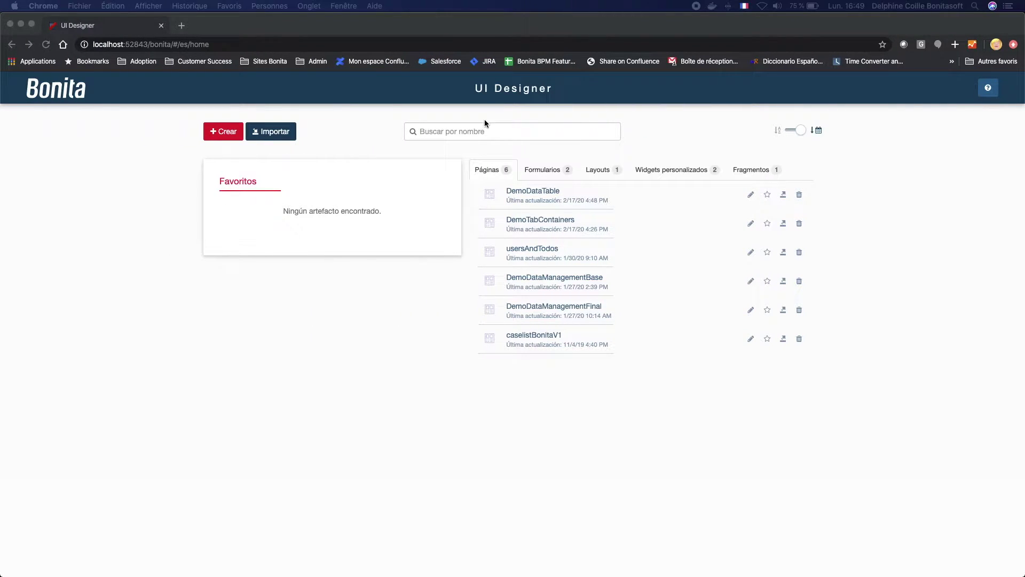
- Open the DemoDataTable page and examine the properties of the data table under the Html interpretador title
click(505, 192)
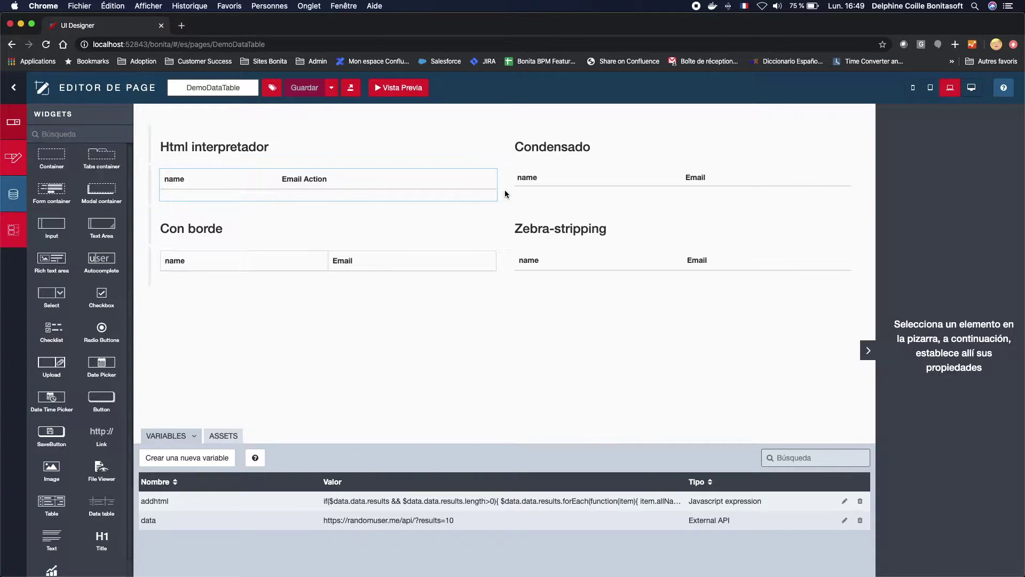
click(427, 175)
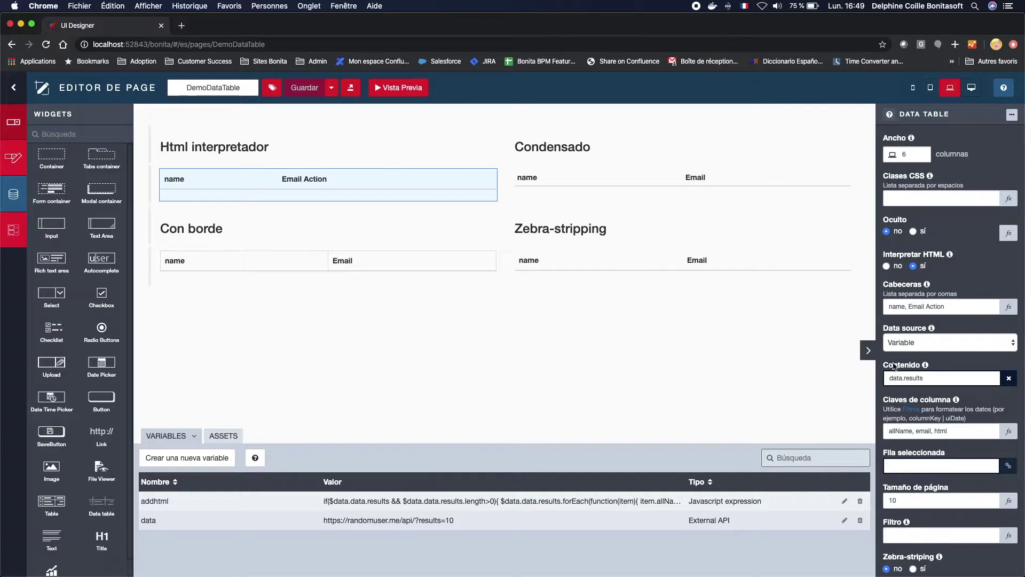
double_click(948, 431)
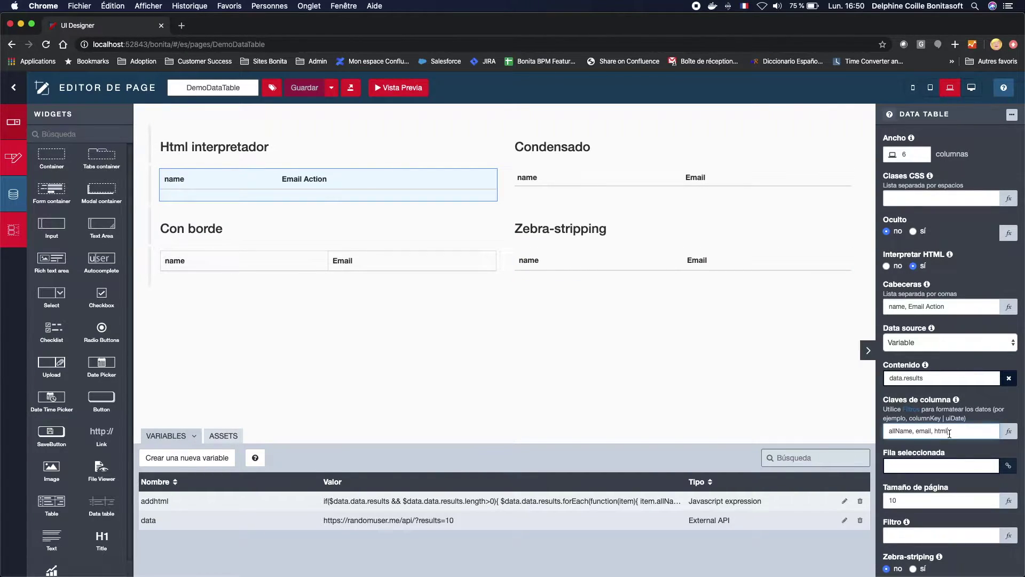
click(578, 357)
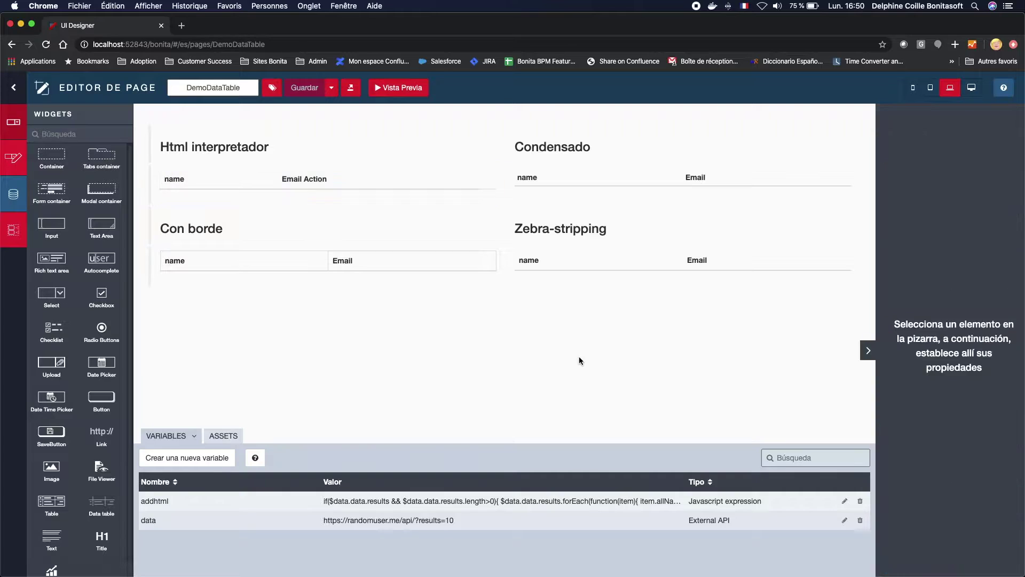
click(298, 180)
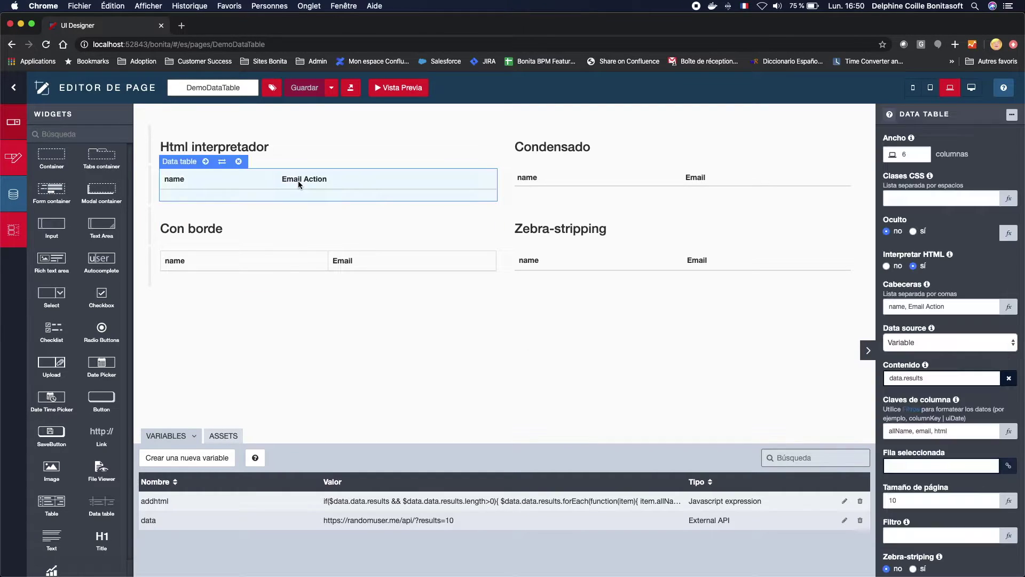
click(588, 199)
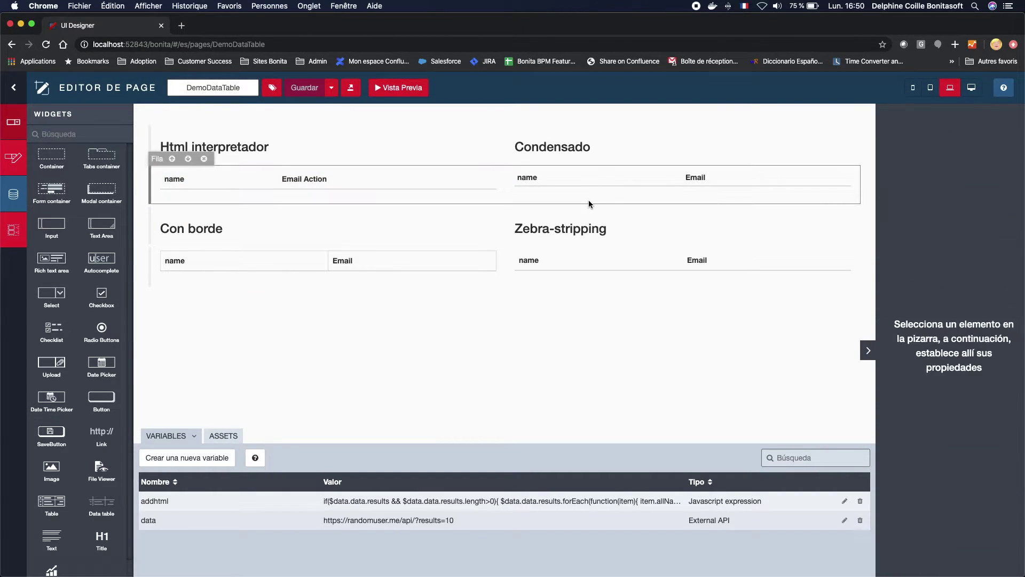
- Examine the display options of the Condensado, Con borde and Zebra-stripping data tables
click(584, 184)
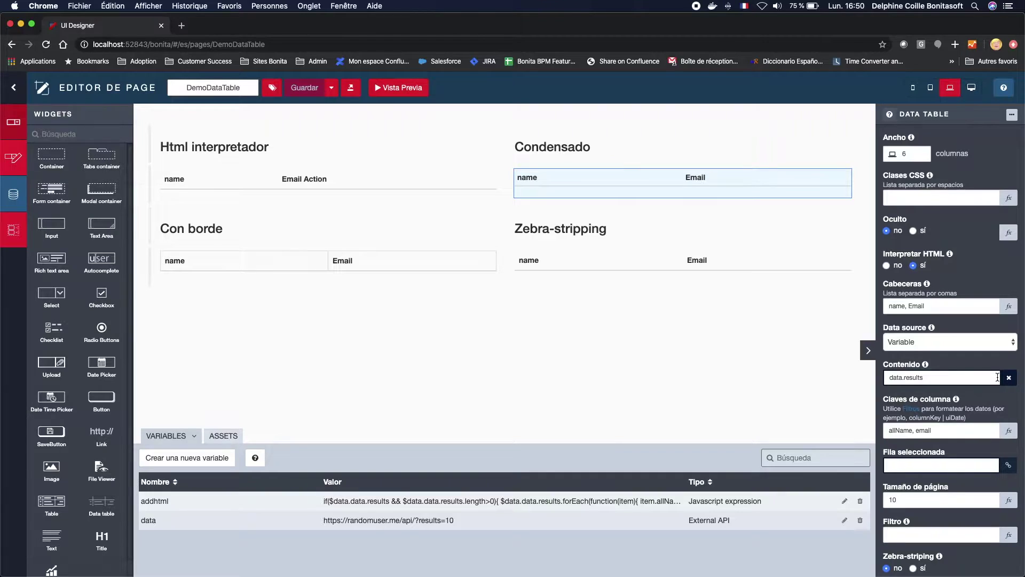
scroll(998, 377, down, 3)
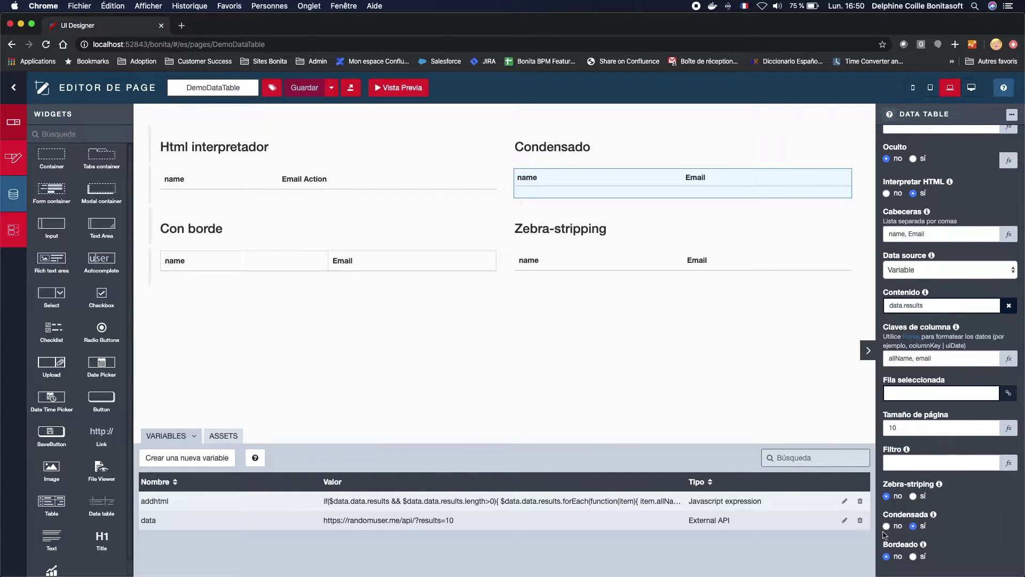
click(283, 262)
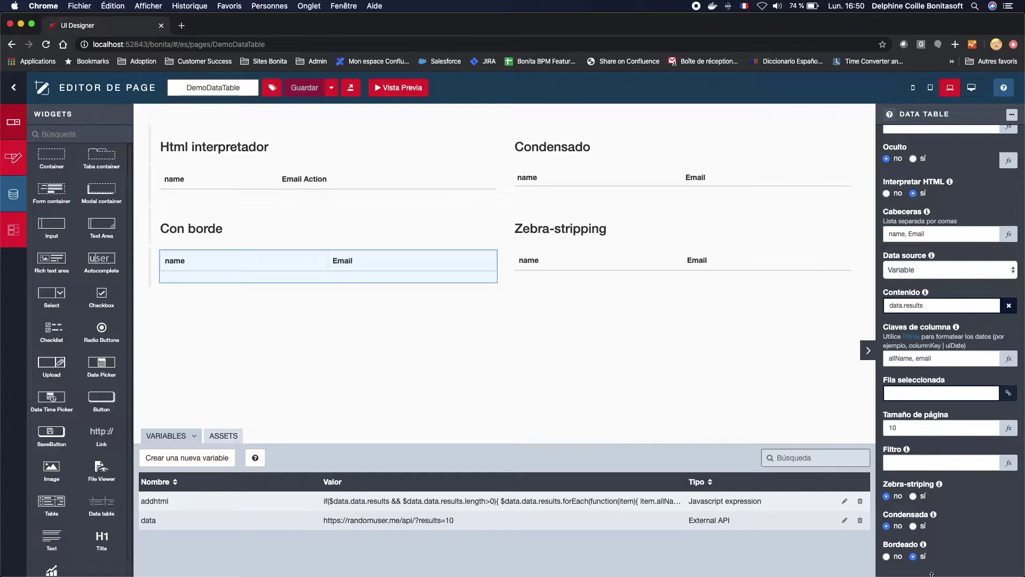
click(544, 260)
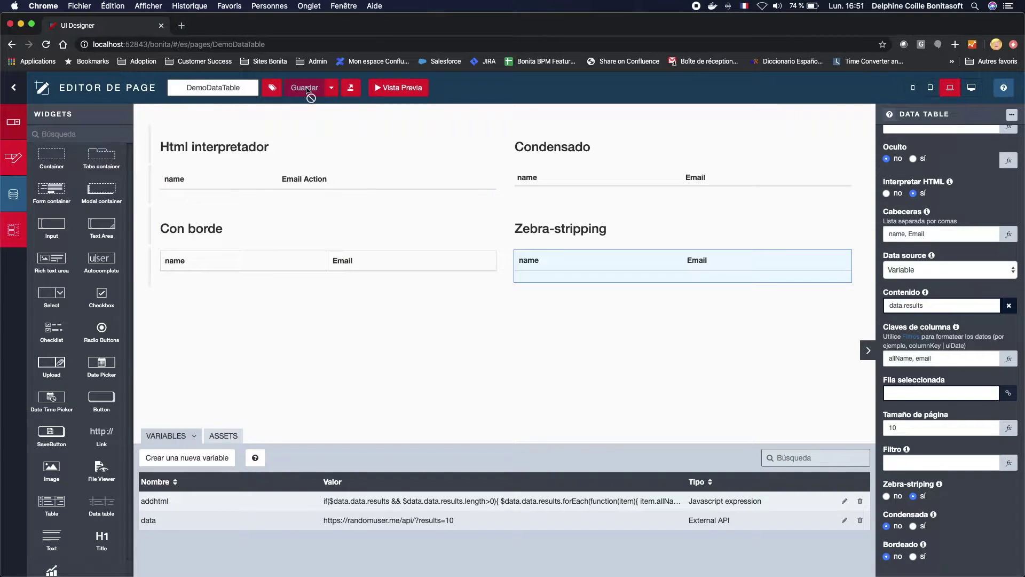
- Preview the page in an enlarged window, try the first row's Send Email link, and review the four tables
click(397, 94)
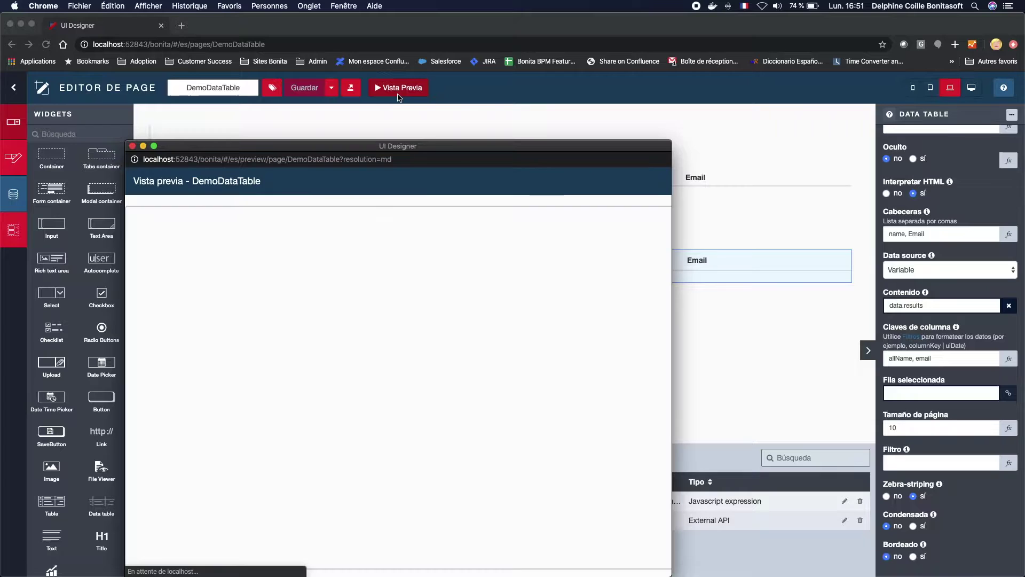
double_click(602, 144)
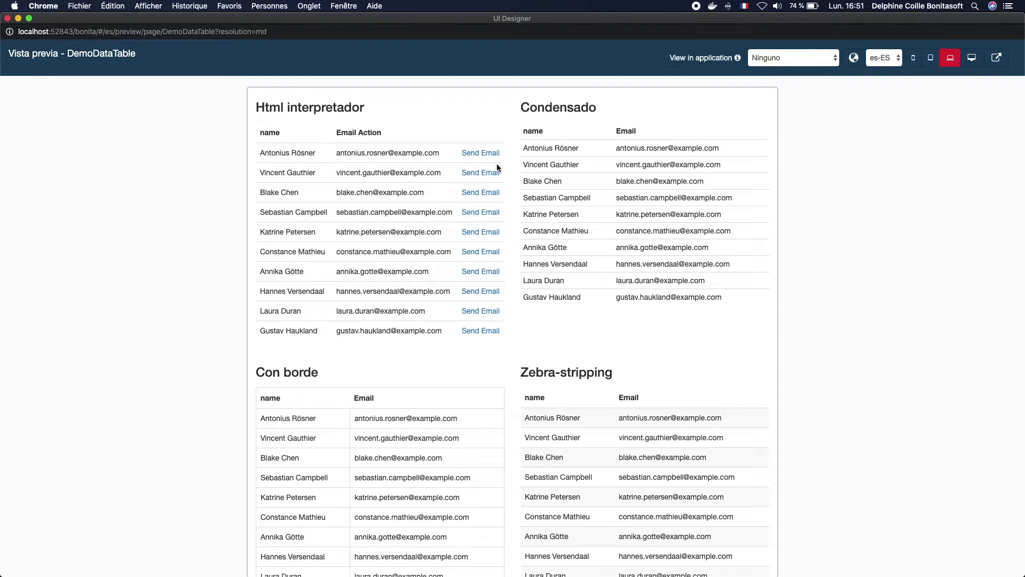
click(489, 151)
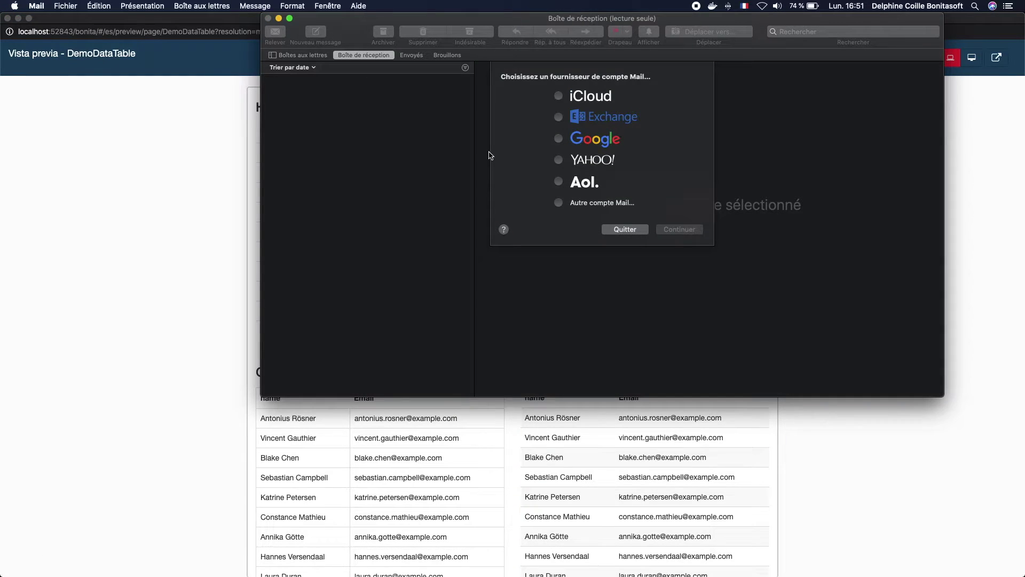
click(628, 229)
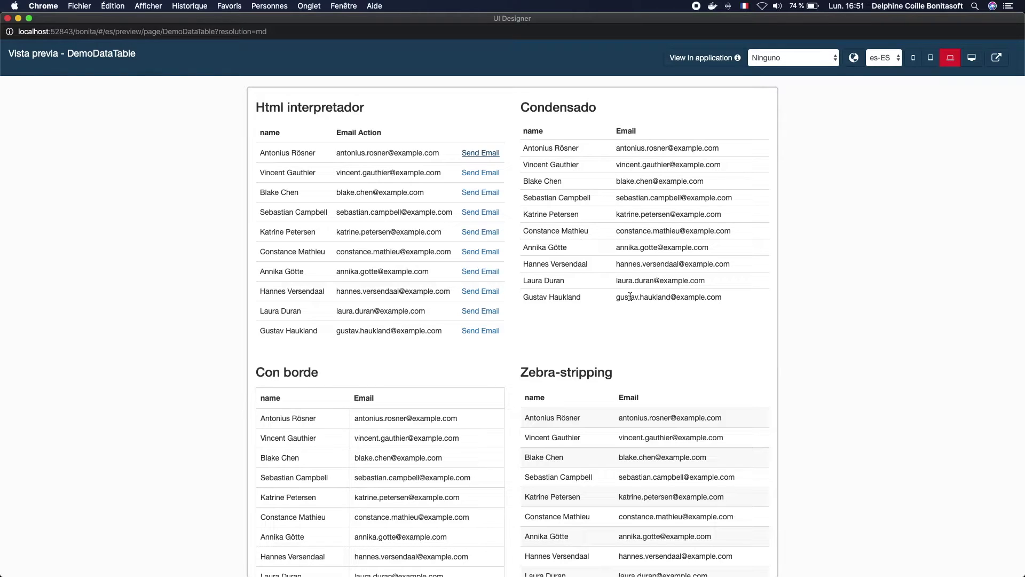
scroll(395, 478, down, 2)
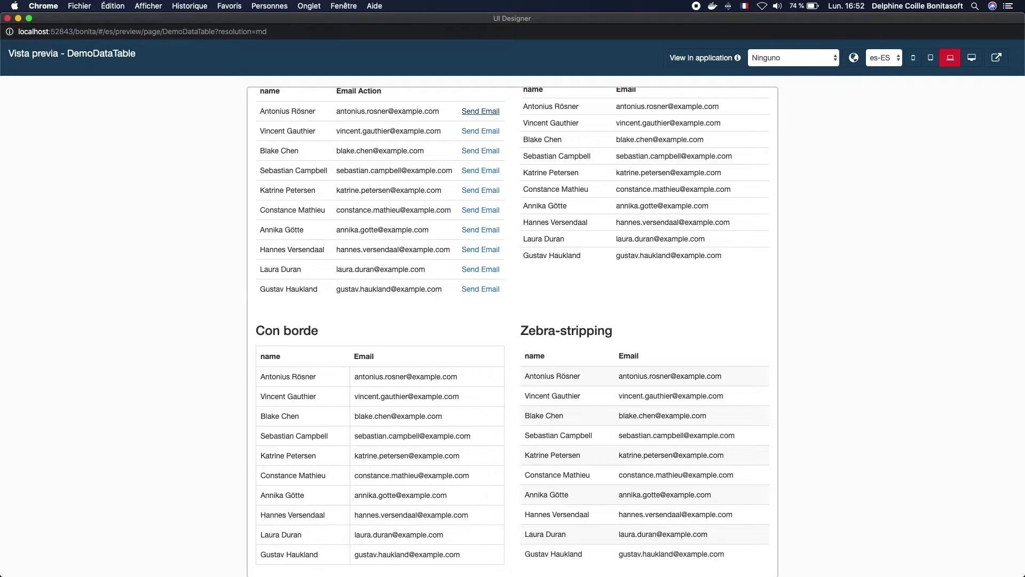
- Switch to Bonita Studio and open the main.scss file of the superheroTheme
key(super+Tab)
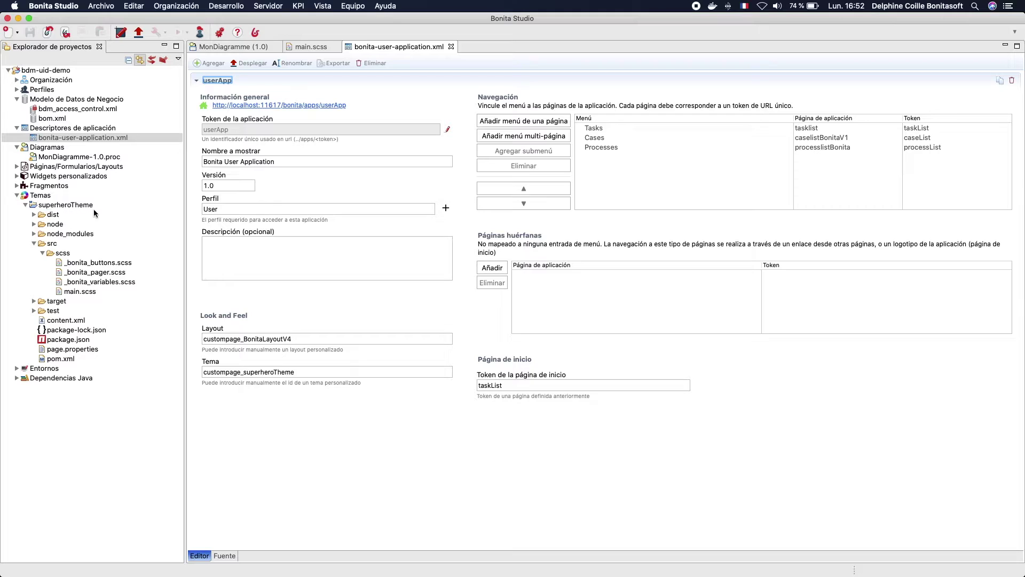
click(60, 207)
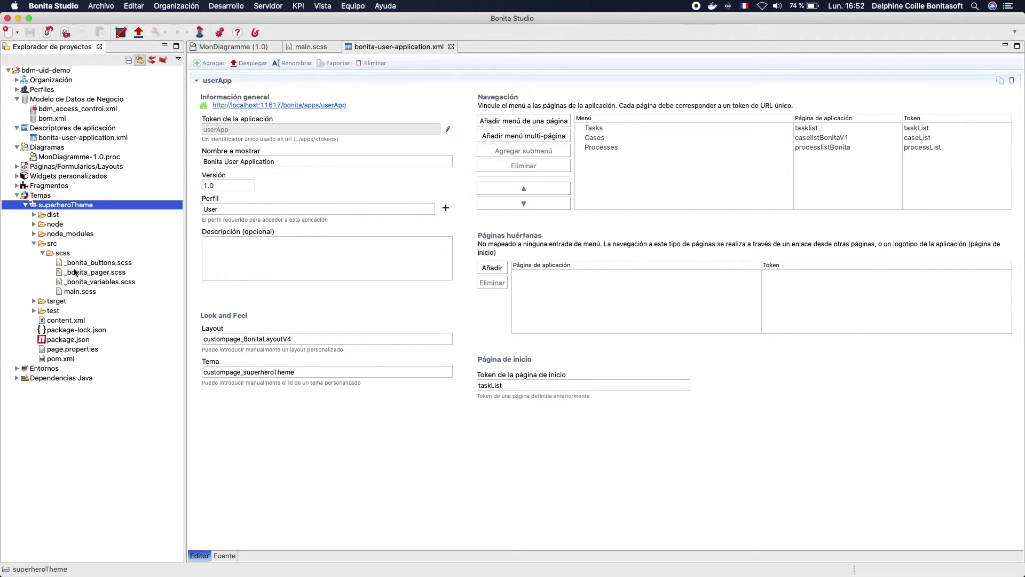
click(72, 293)
double_click(72, 293)
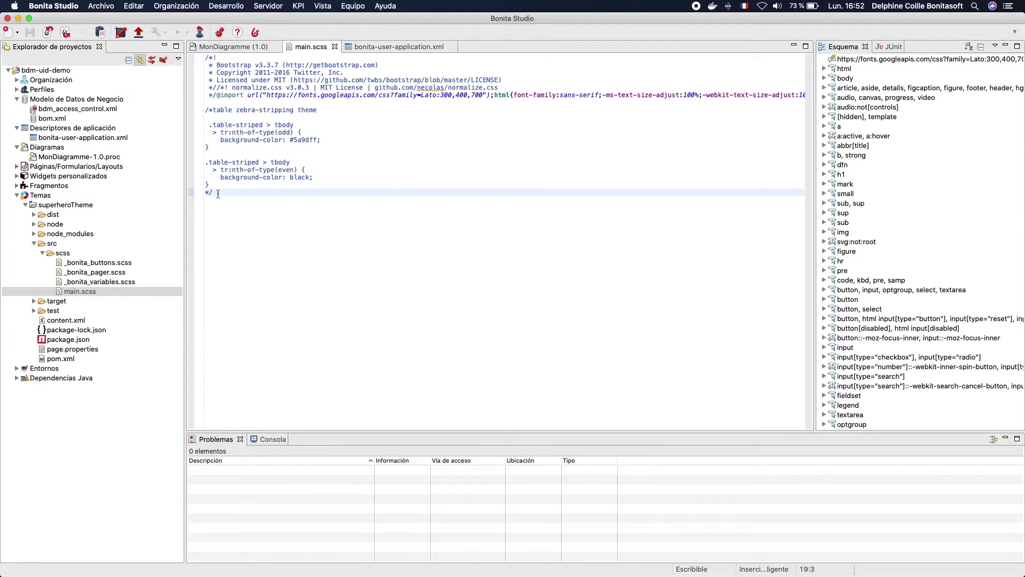
- Uncomment the .table-striped rules in main.scss by closing the comment right after "table zebra-stripping theme", and save the file
key(BackSpace)
key(BackSpace)
key(BackSpace)
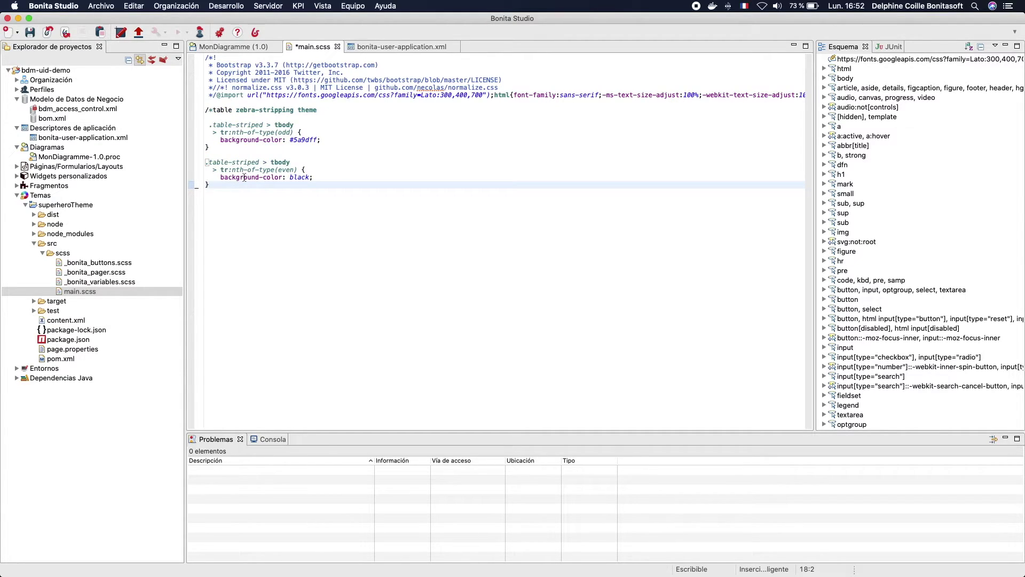
click(330, 109)
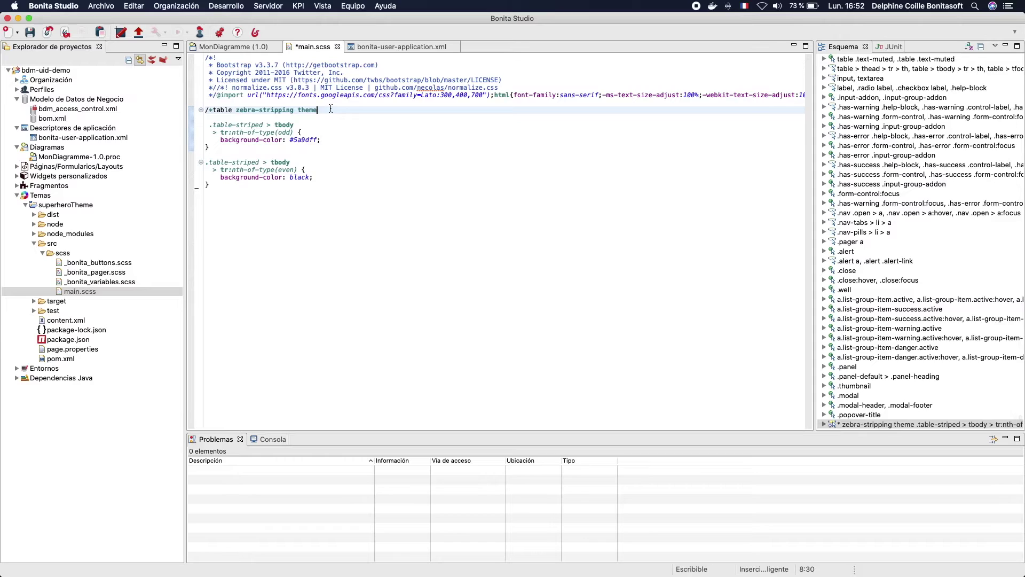
text(*/)
click(342, 267)
key(super+s)
- Switch back to UI Designer and preview the DemoDataTable page within the Bonita User Application
key(ctrl+Up)
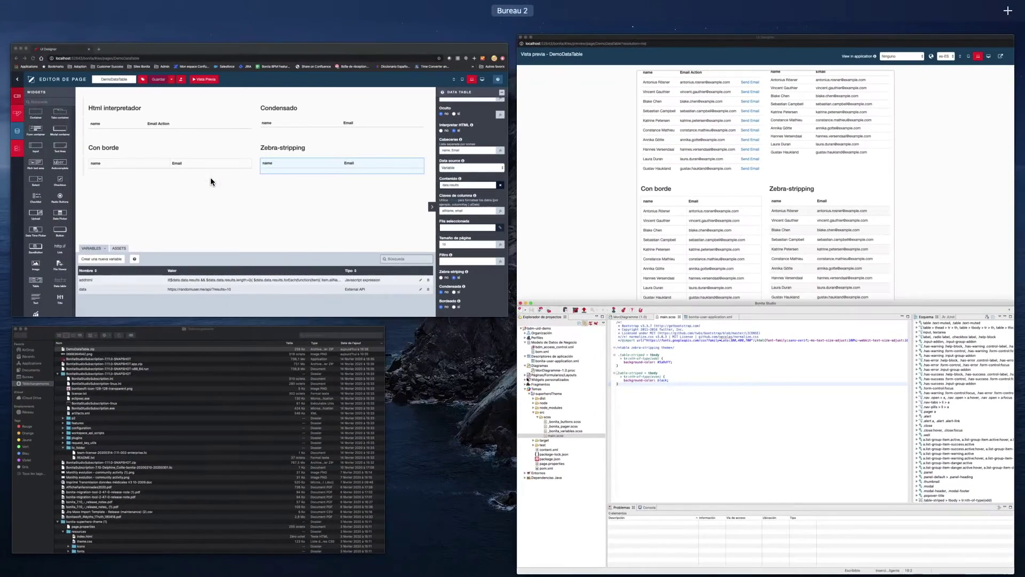
click(342, 179)
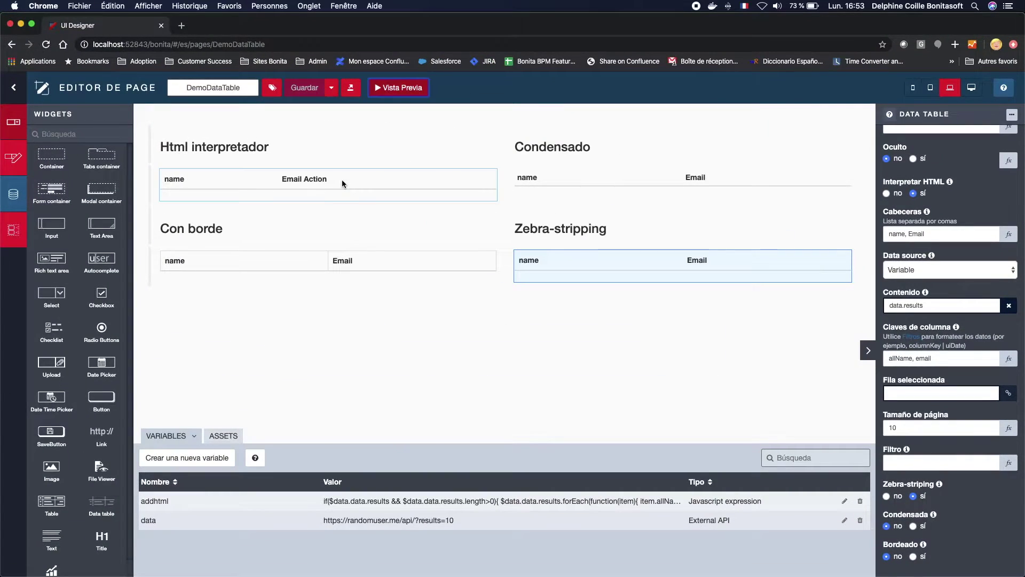
click(354, 130)
click(410, 91)
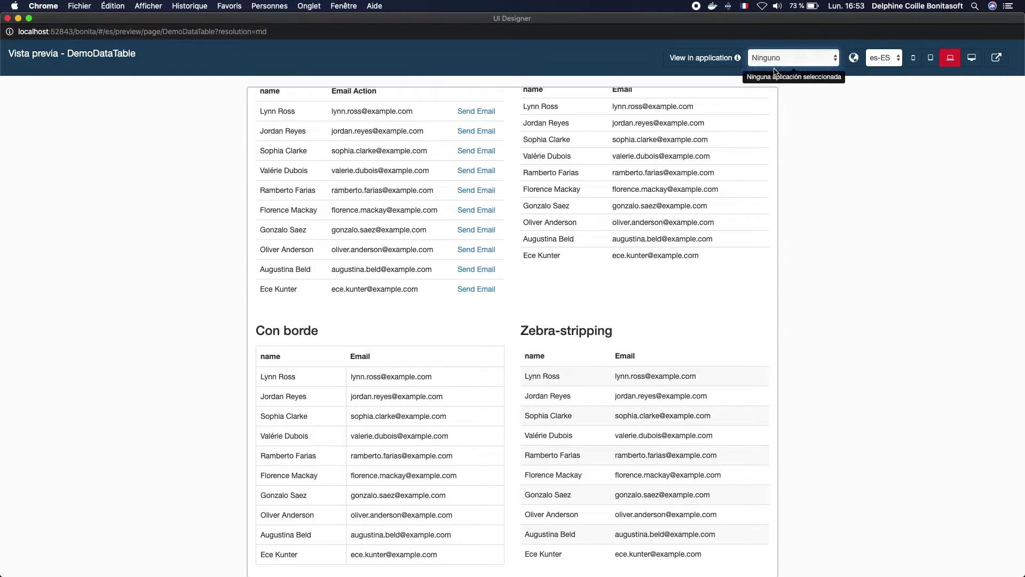
click(775, 69)
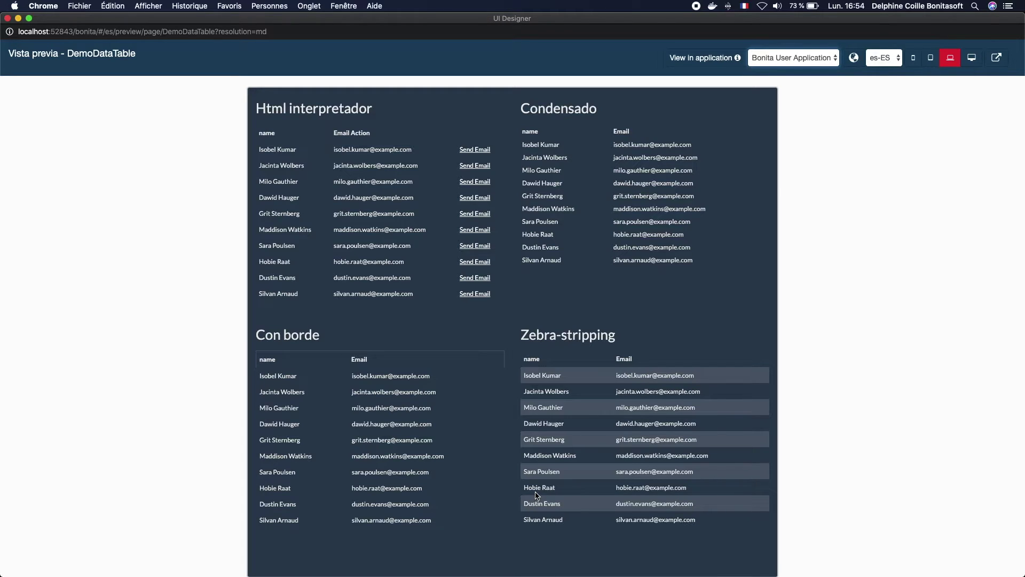
- Return to the page editor and open the page's style.css asset for editing
key(ctrl+Up)
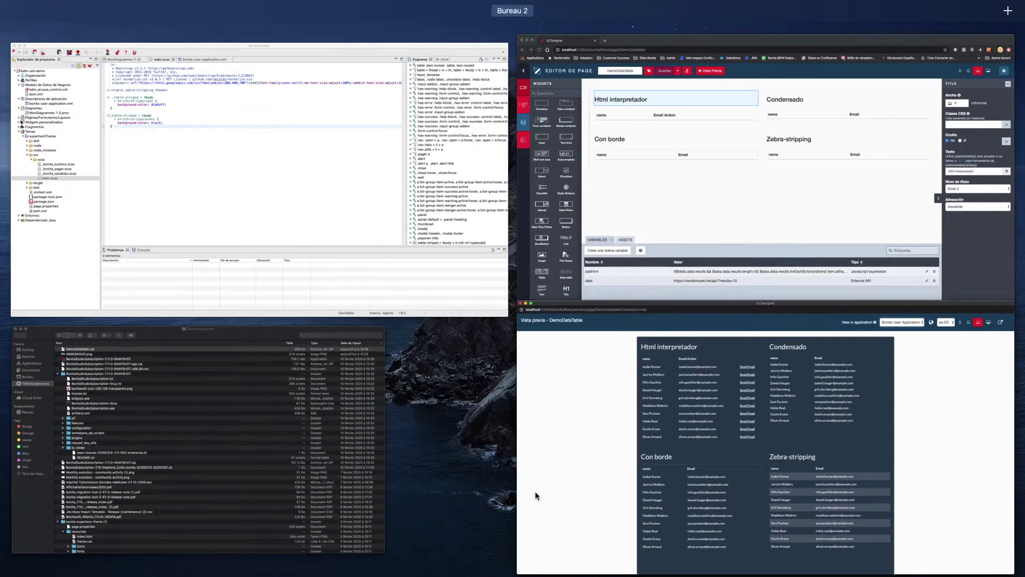
click(671, 221)
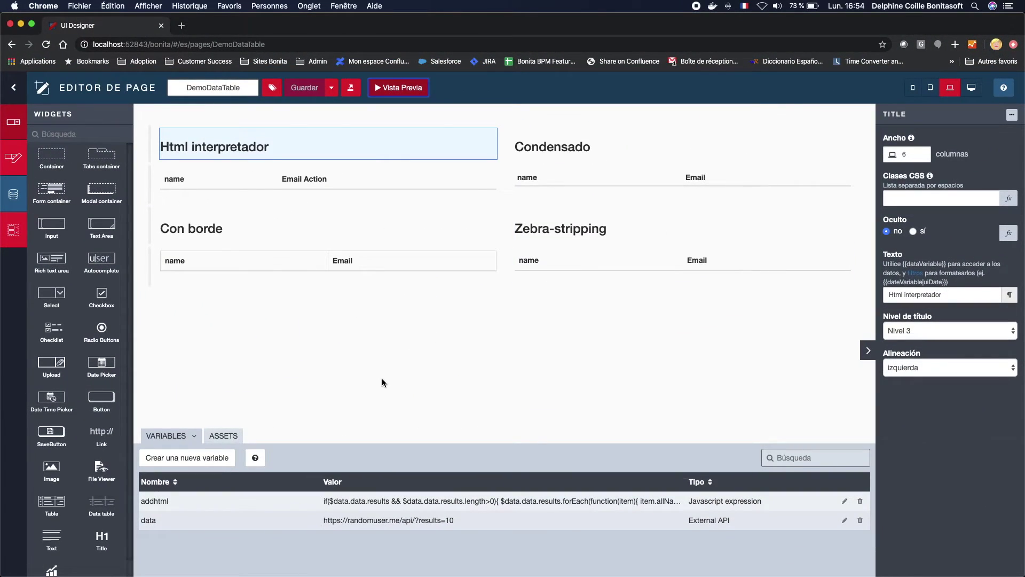
click(228, 435)
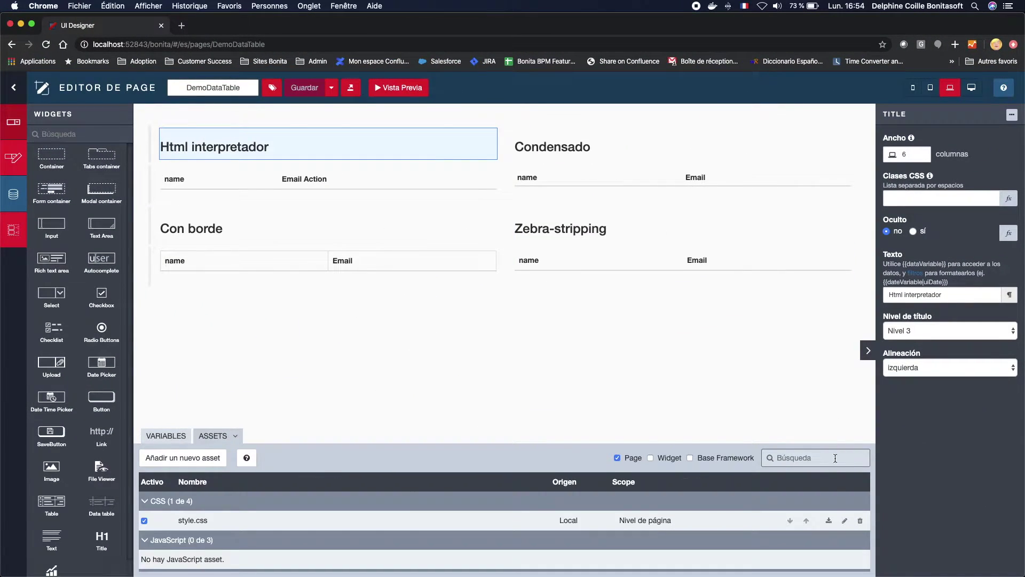
click(842, 522)
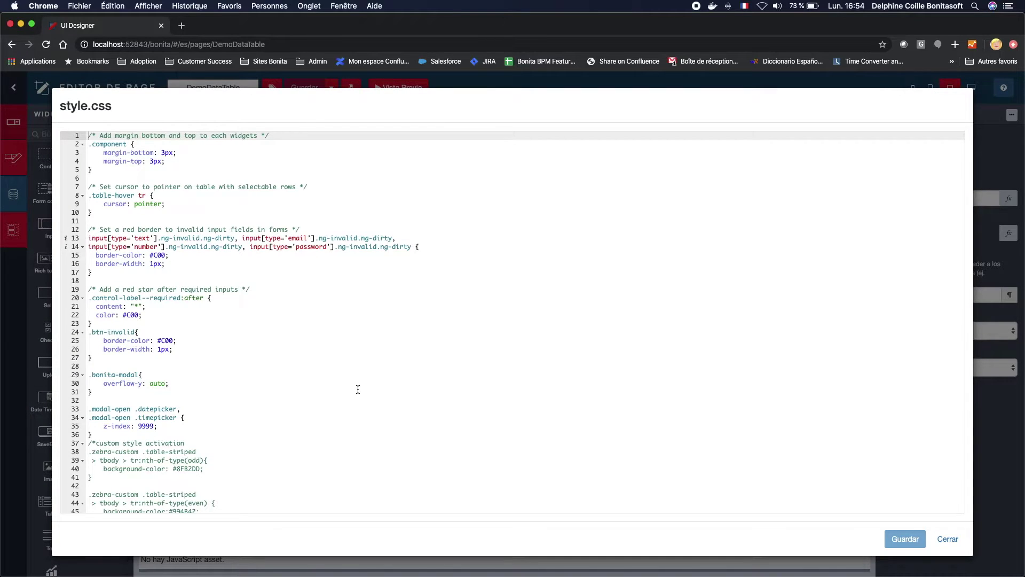
- Uncomment the .zebra-custom rules in style.css by closing the comment right after "custom style activation", then save and close the file
scroll(358, 389, down, 2)
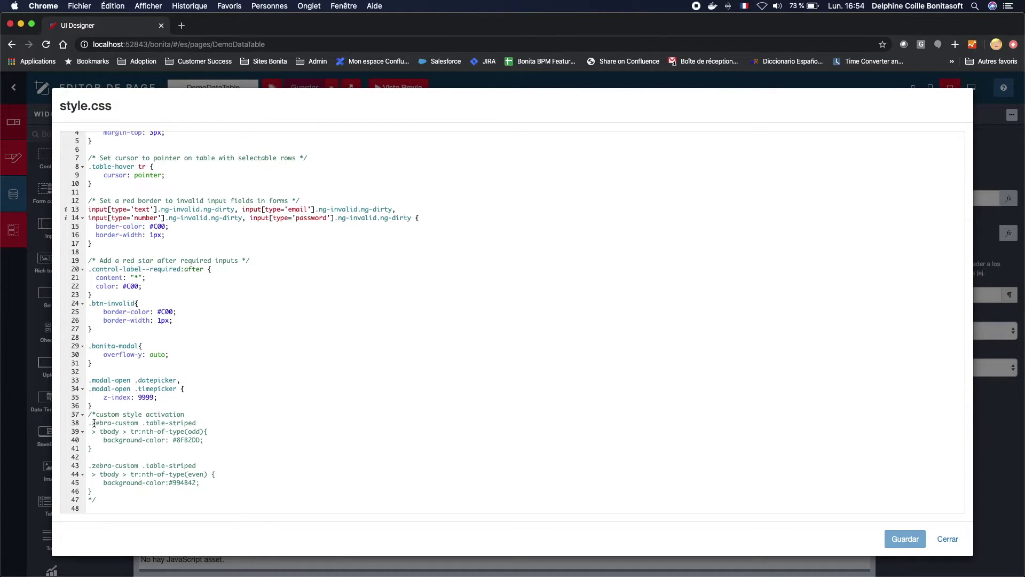
click(123, 502)
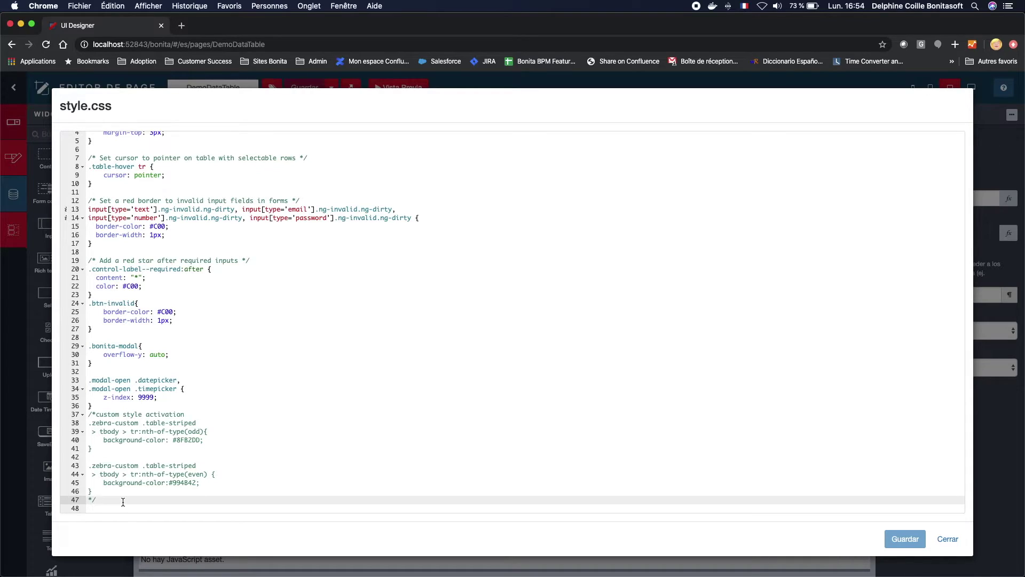
key(BackSpace)
key(BackSpace)
key(BackSpace)
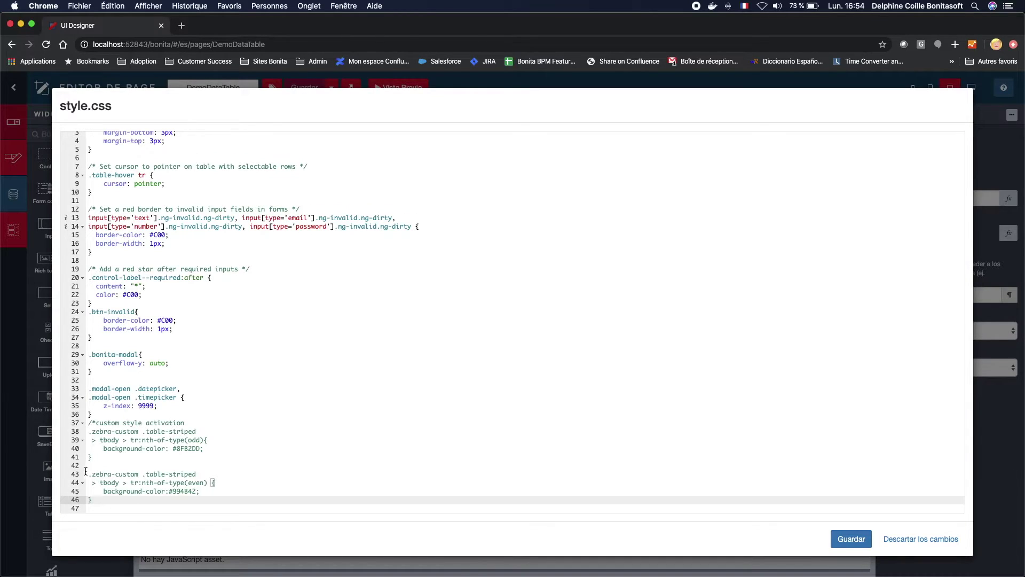
click(194, 422)
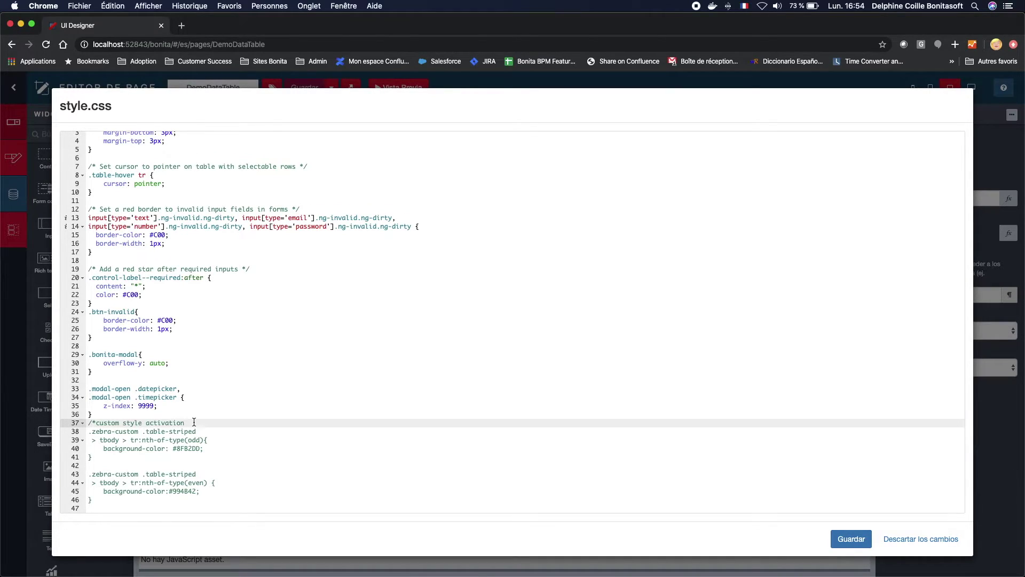
text(*/)
key(Return)
click(244, 452)
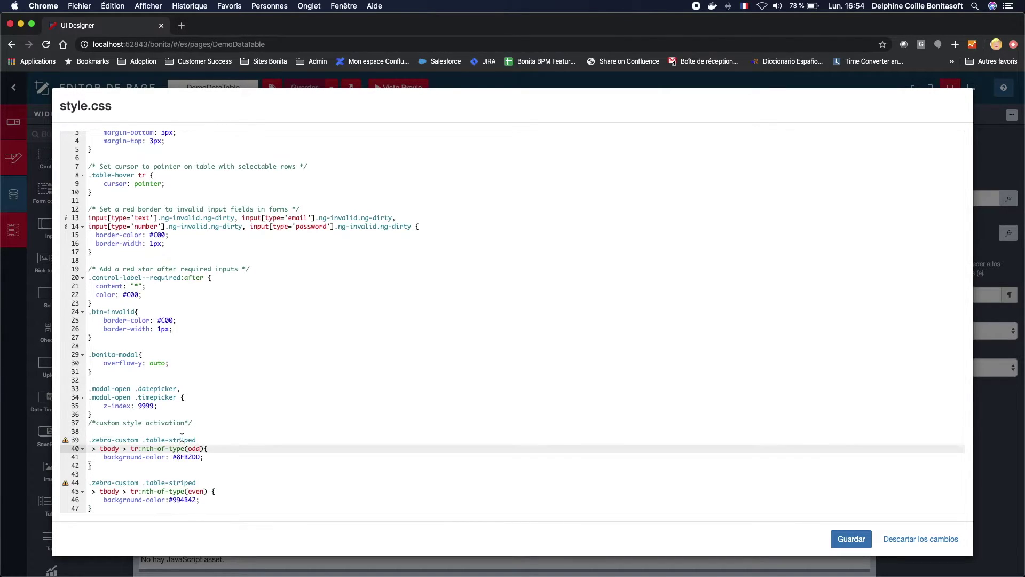
click(849, 539)
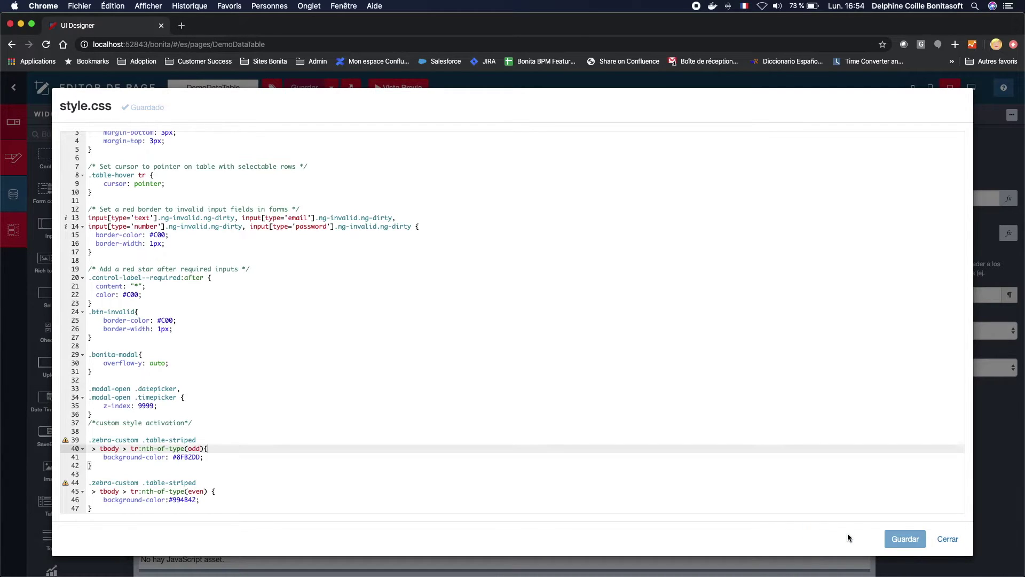
click(948, 538)
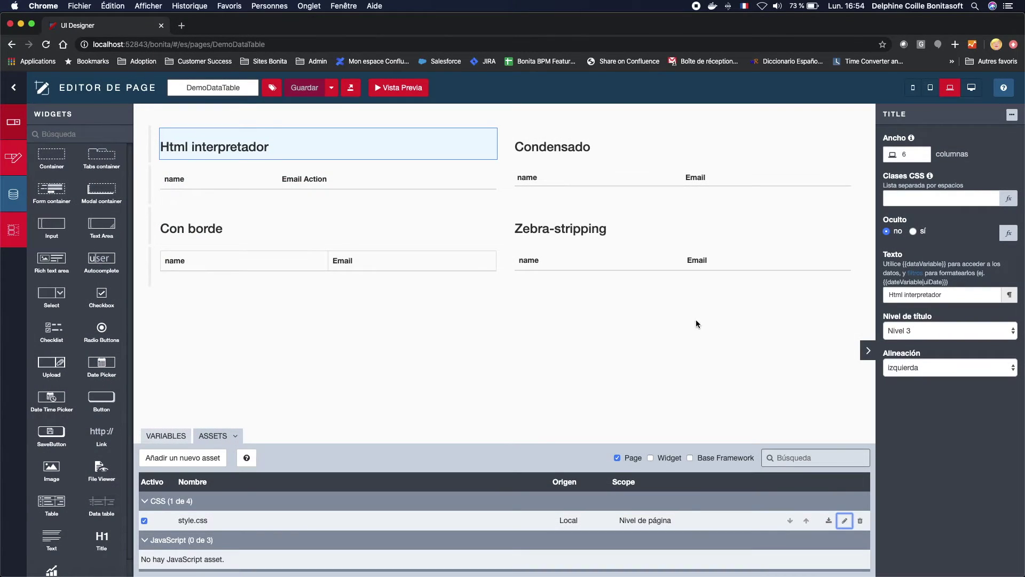
- Enable zebra-striping for the data table under the "Con borde" title
click(619, 254)
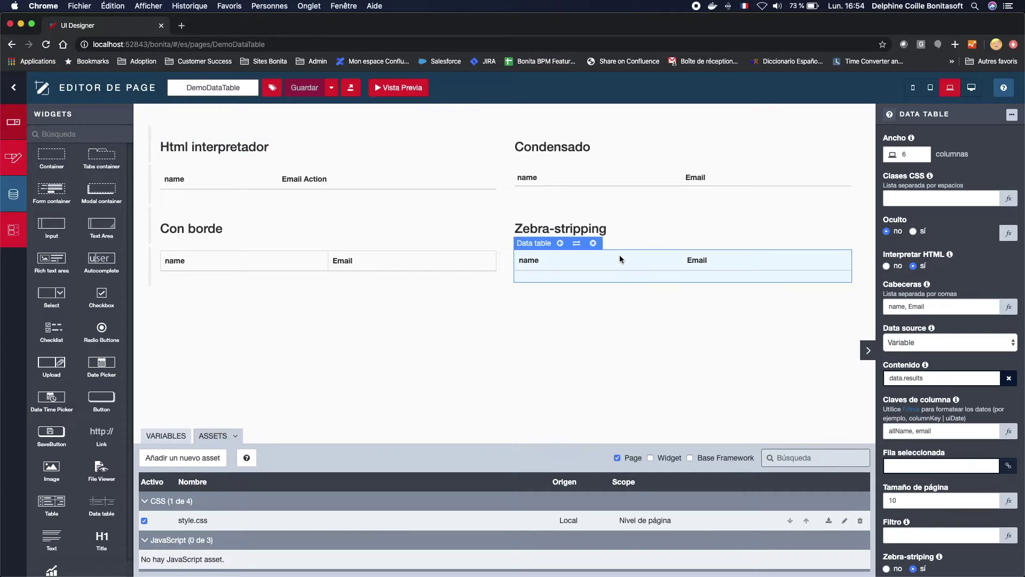
click(448, 261)
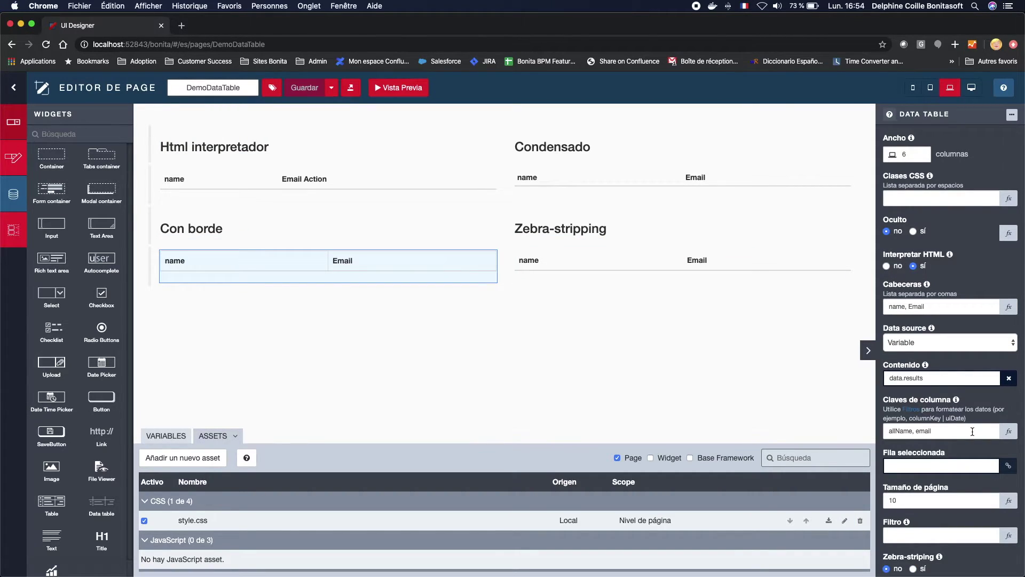
scroll(969, 425, down, 3)
click(914, 497)
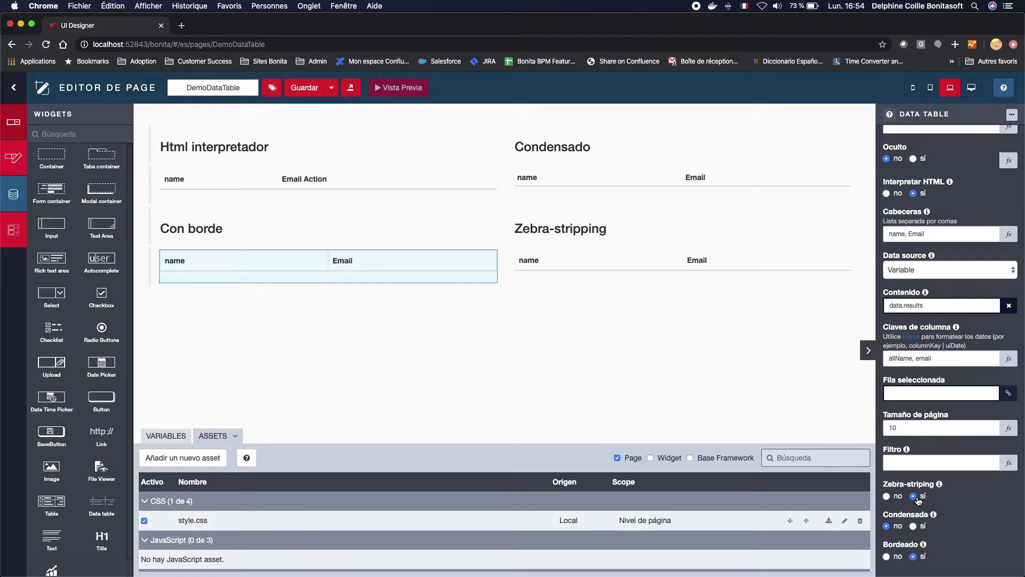
- Assign the CSS class zebra-custom to the "Con borde" data table
scroll(921, 214, up, 3)
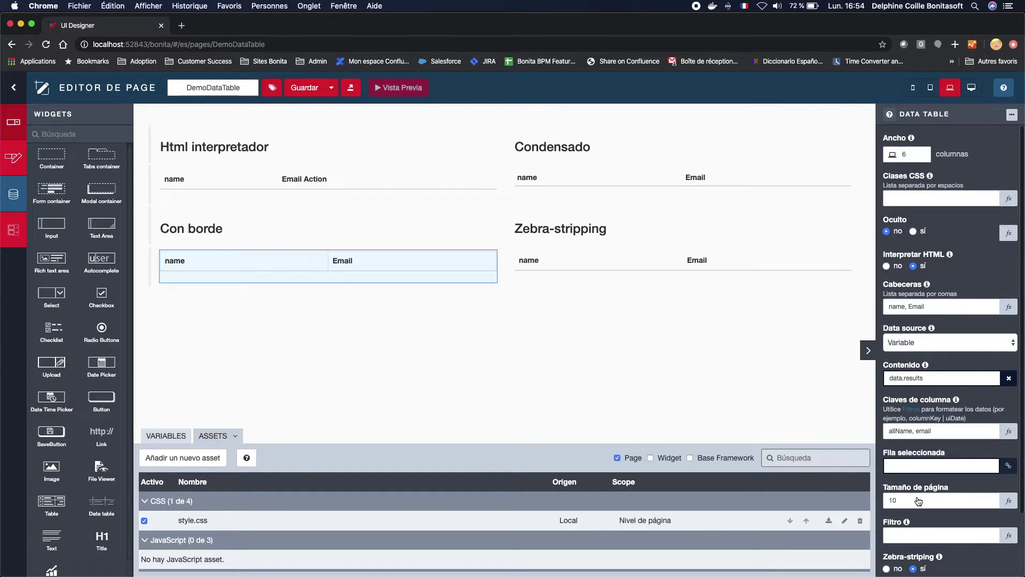
click(921, 193)
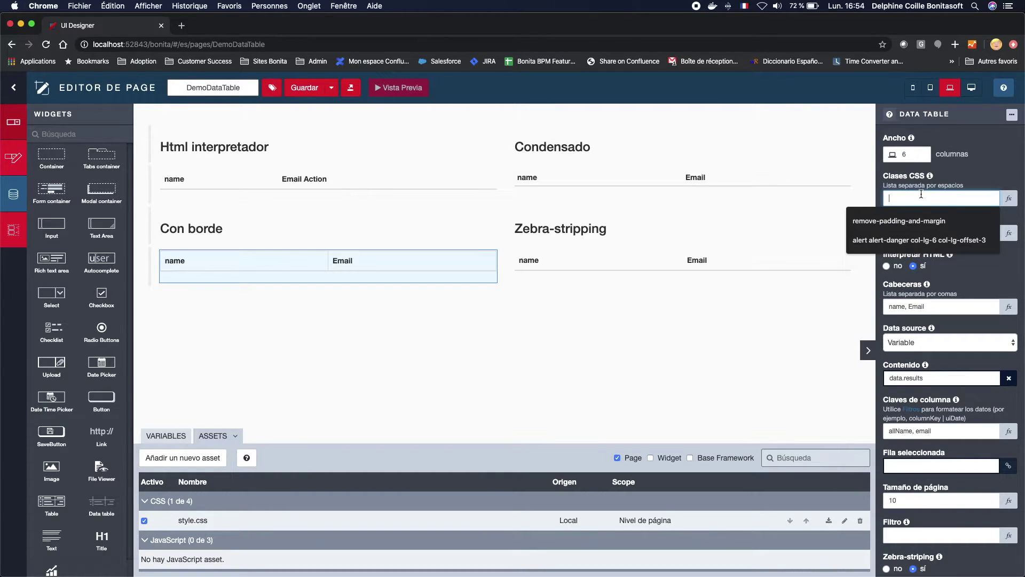
text(zbra)
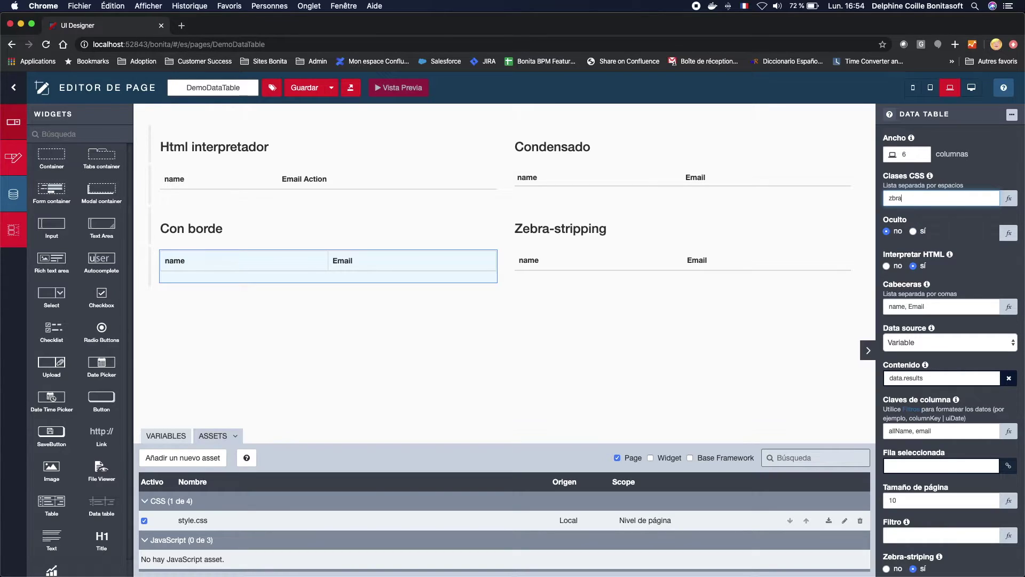
key(BackSpace)
key(BackSpace)
text(ebra-custom)
- Save the DemoDataTable page and preview it to check the custom row colours
click(640, 314)
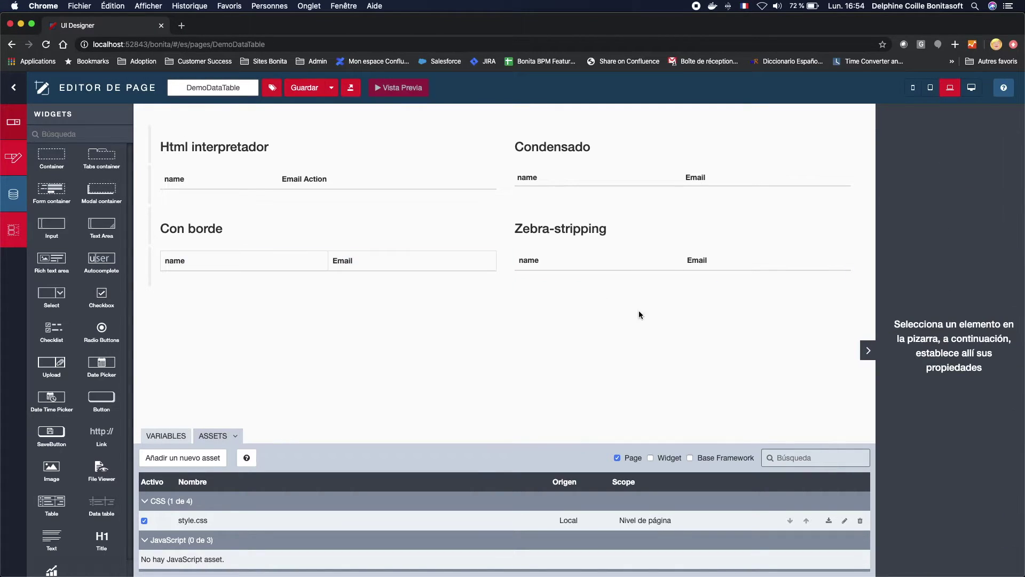
click(305, 88)
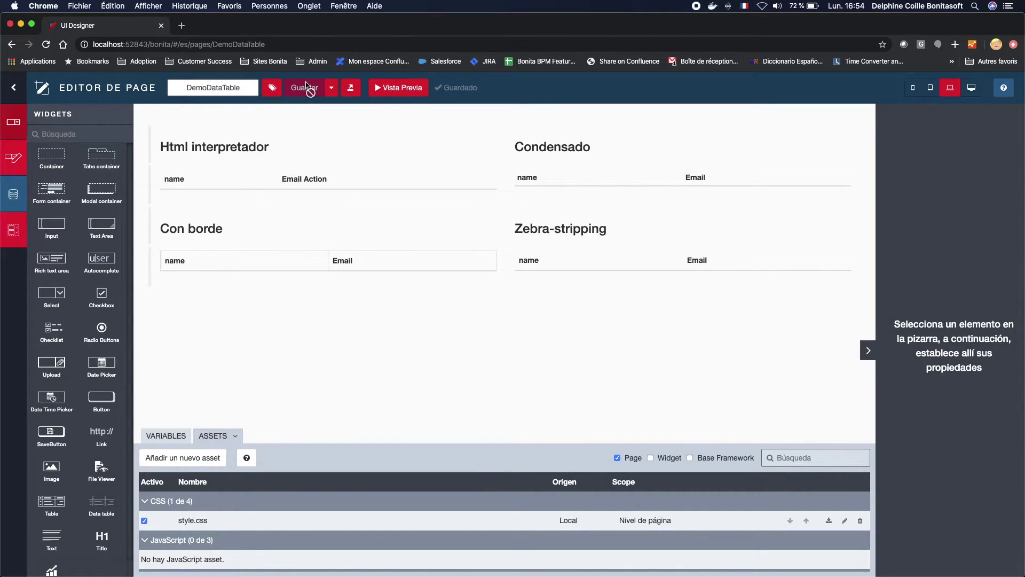
click(388, 88)
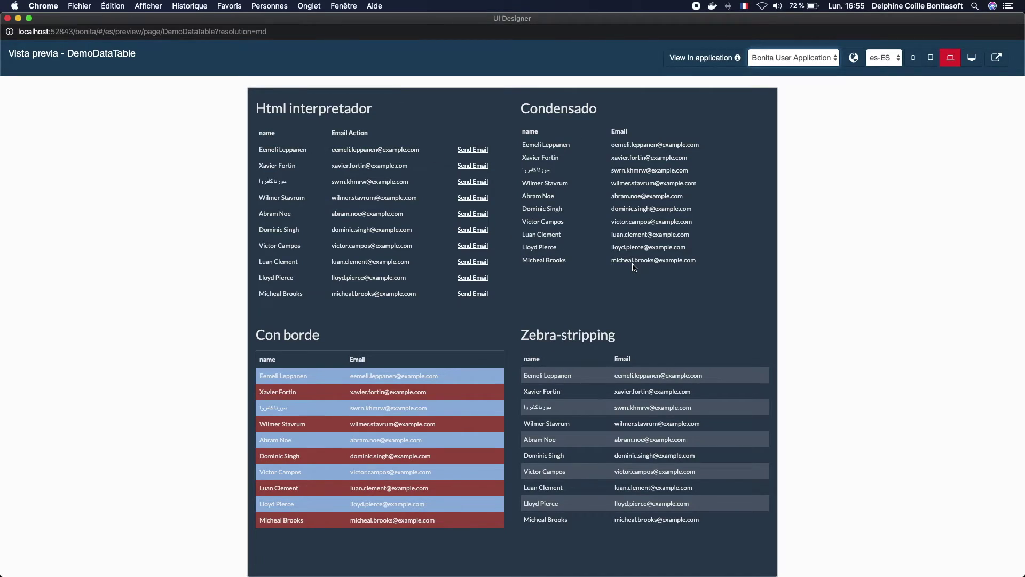
- Return to the page editor, view the built-in help for the "Zebra-stripping" data table, and close it
key(ctrl+Up)
click(659, 220)
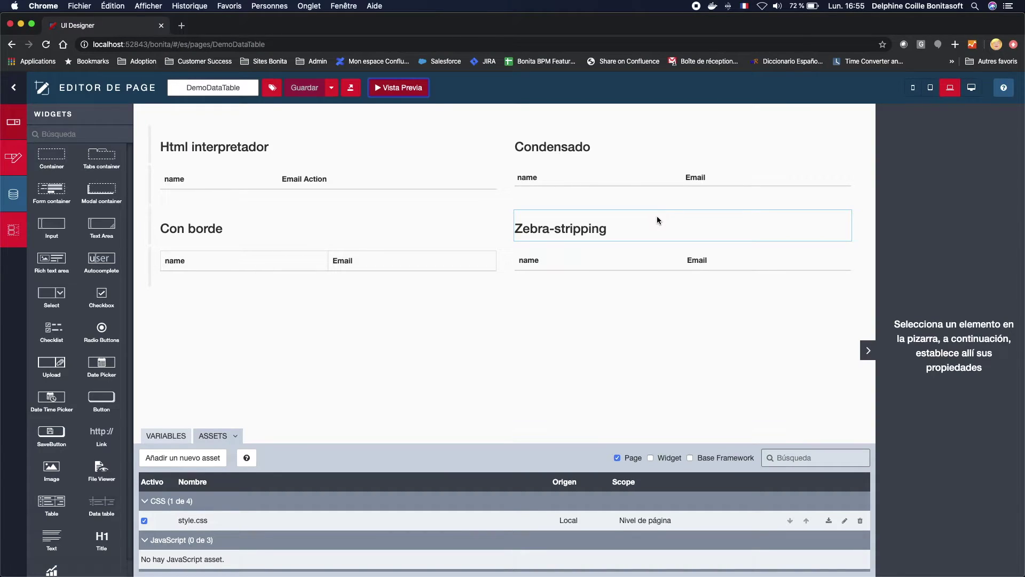
click(644, 262)
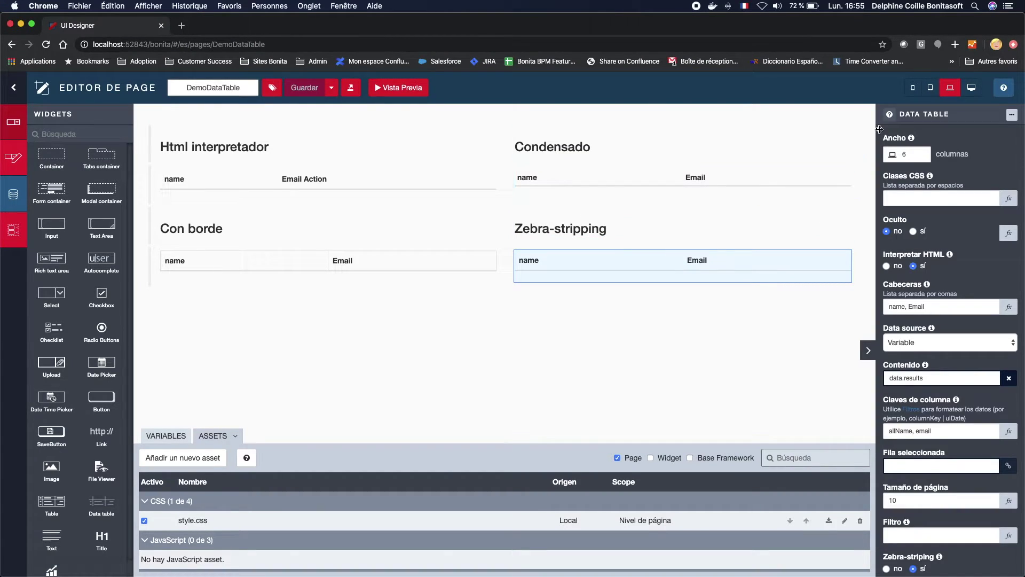
click(890, 115)
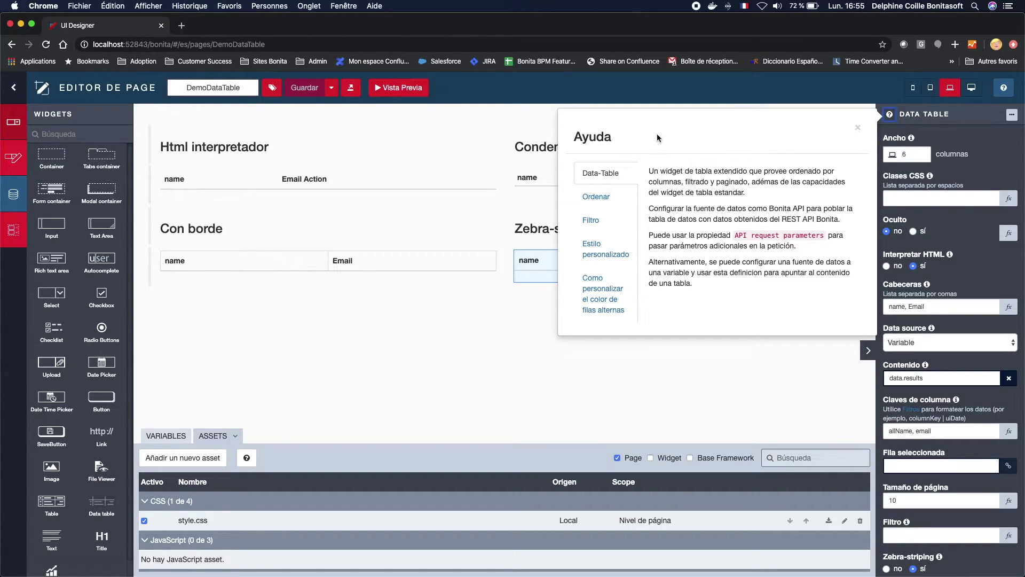
click(858, 127)
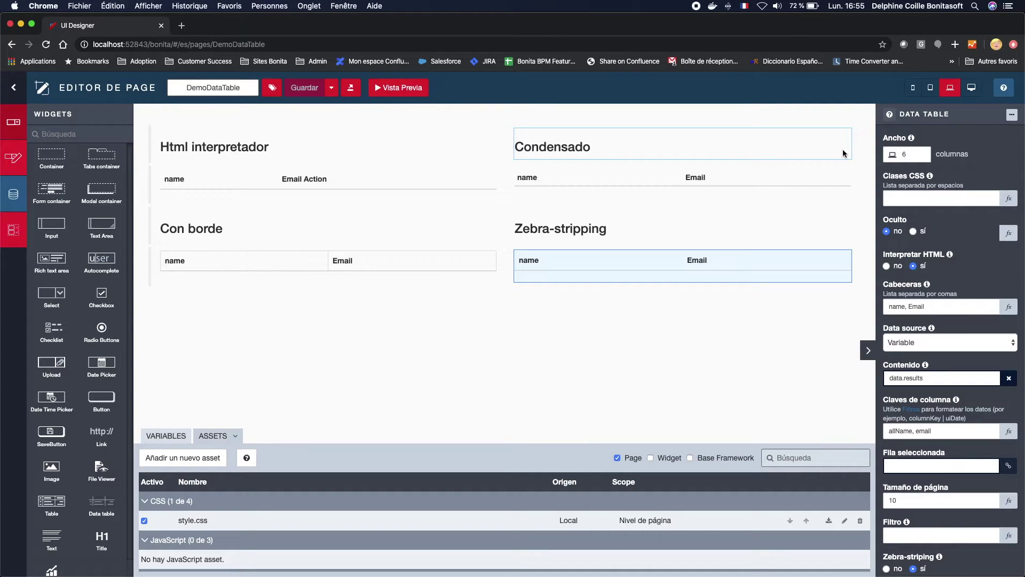
- Open the DemoTabContainers page for editing from the UI Designer's list of pages
click(505, 267)
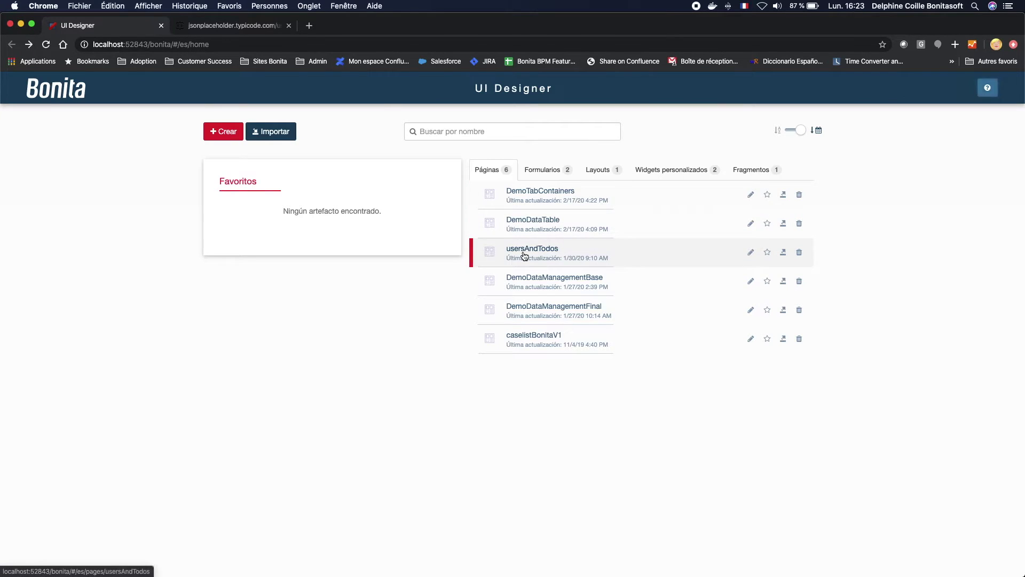
click(532, 194)
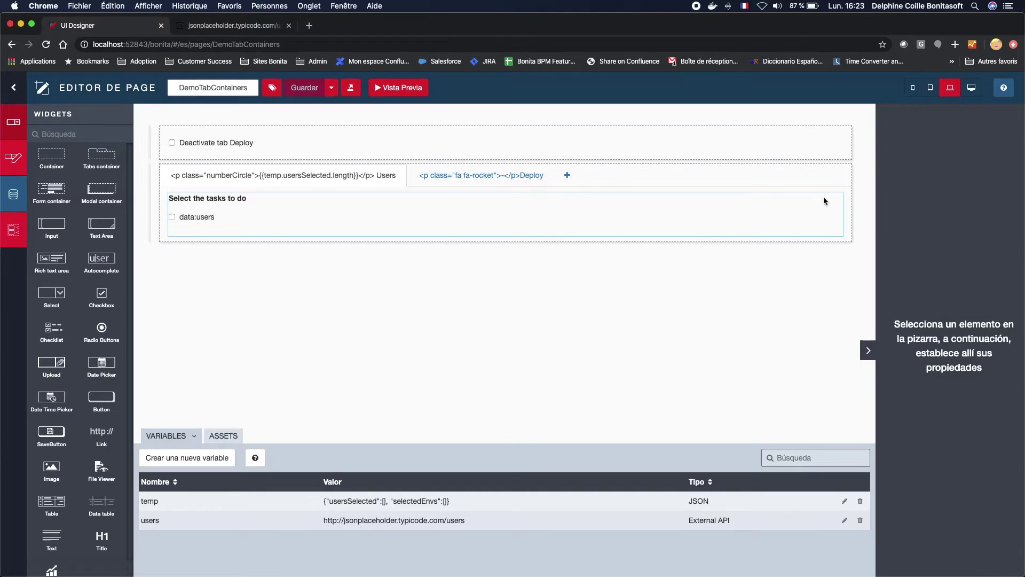
- Try the vertical display on the tabs container holding Users and Deploy, and switch it back off
click(852, 172)
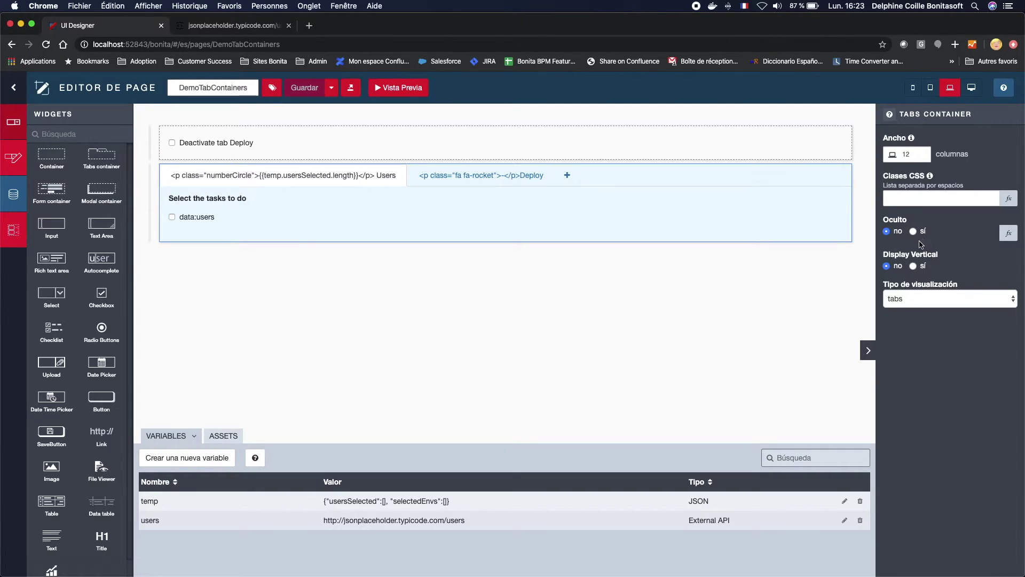
click(914, 267)
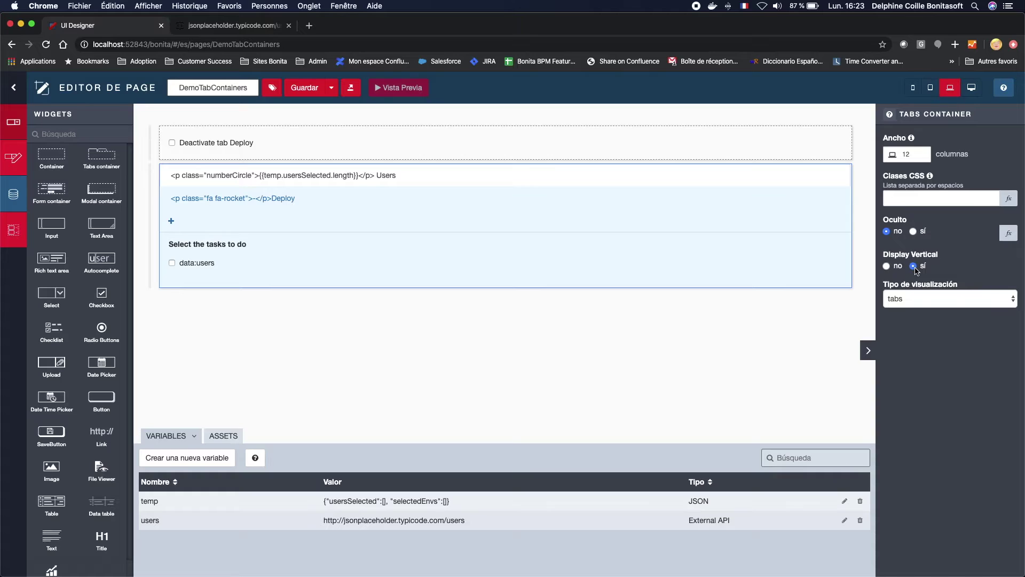
click(889, 267)
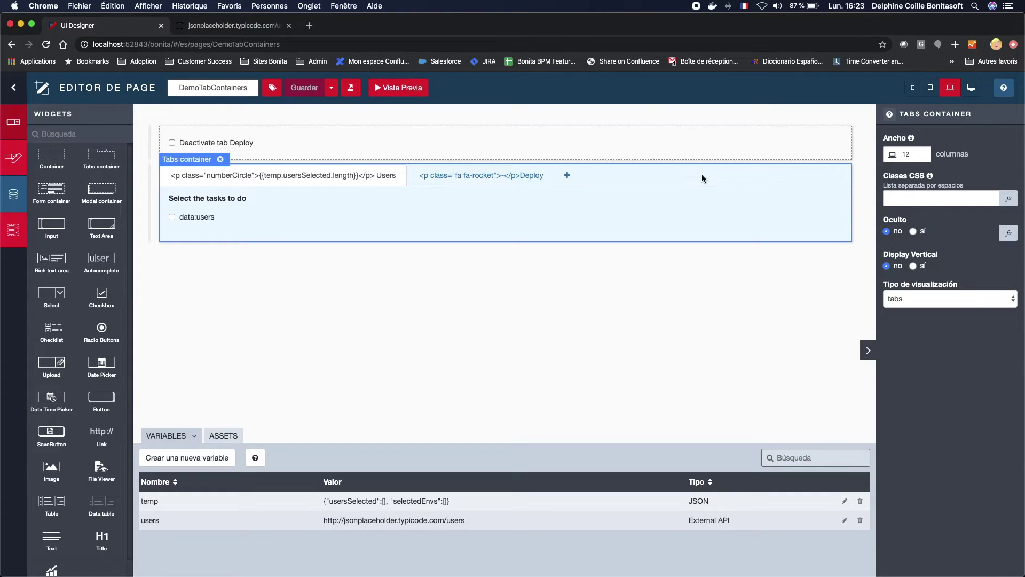
- Inspect the Users tab's properties and set the surrounding tabs container's display type to pills
click(332, 173)
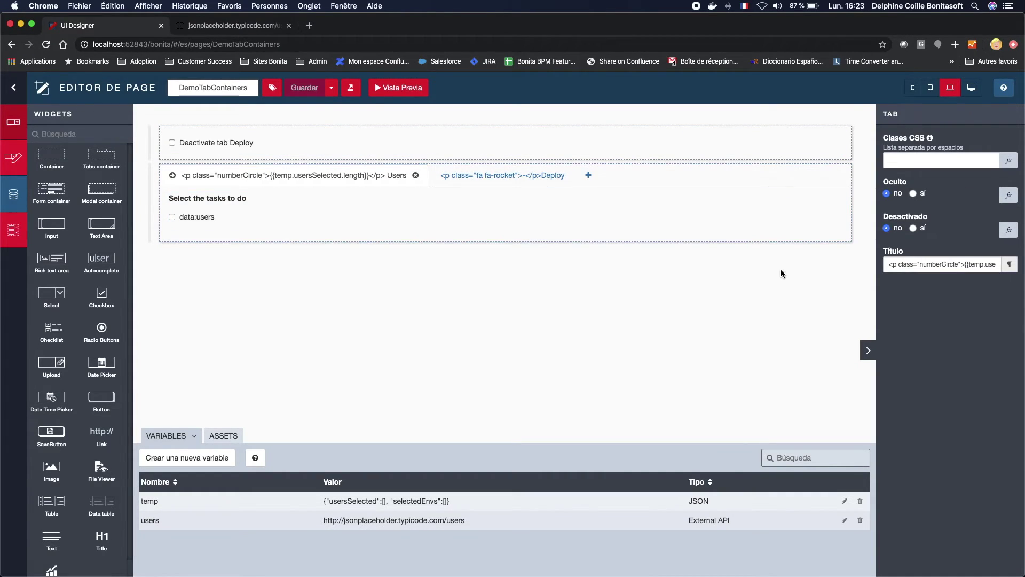
click(780, 169)
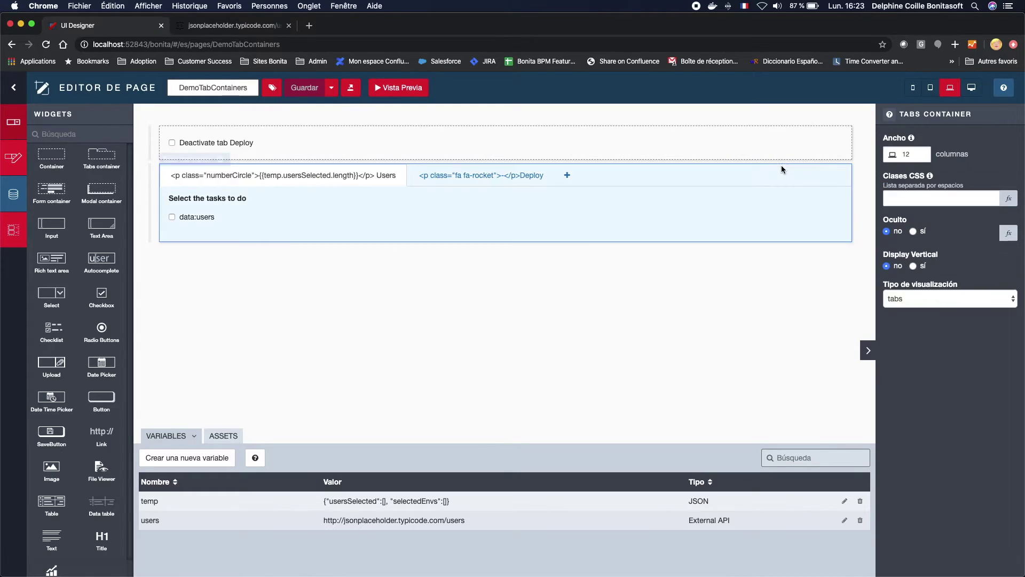
click(913, 299)
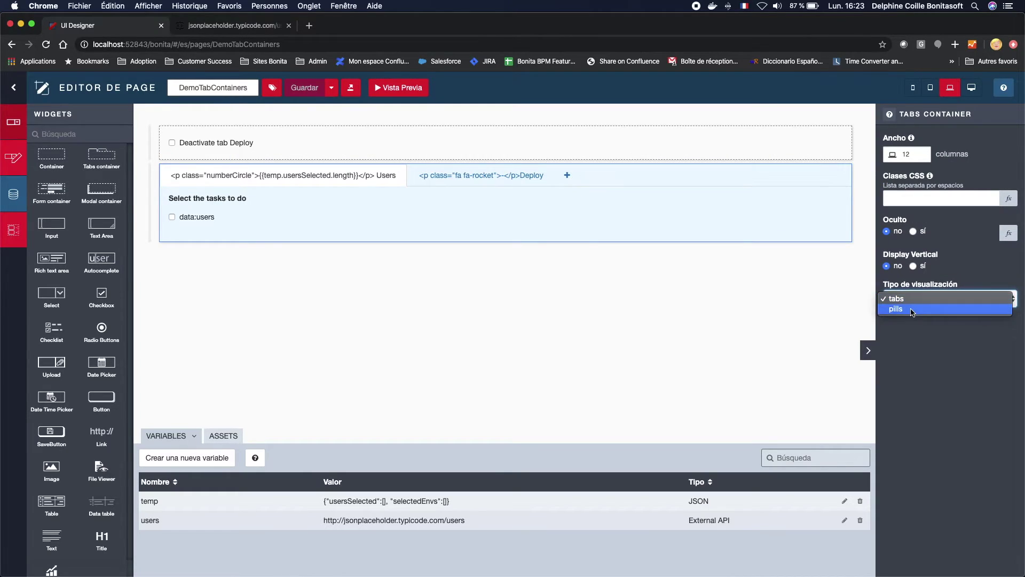
click(913, 309)
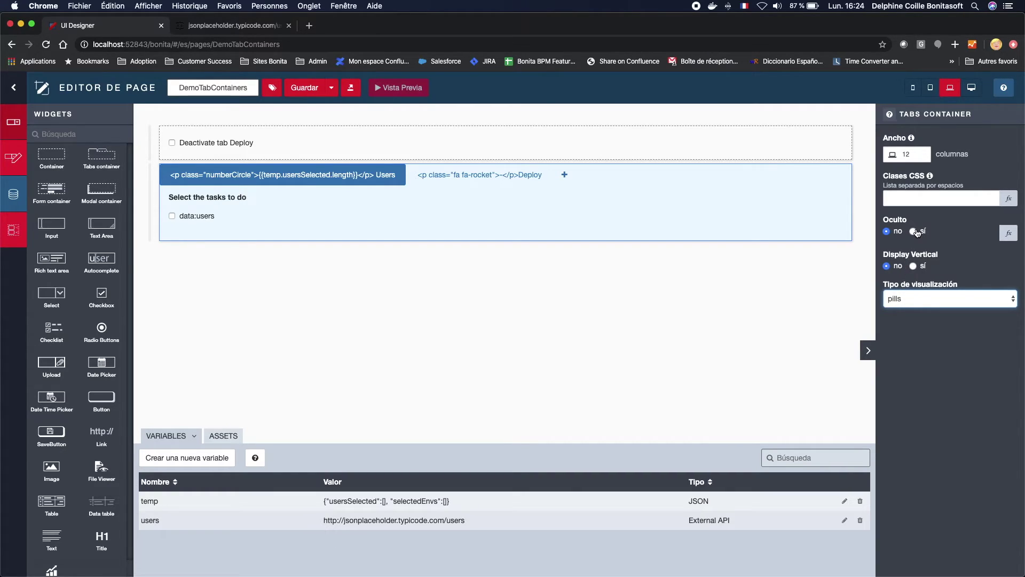
click(719, 309)
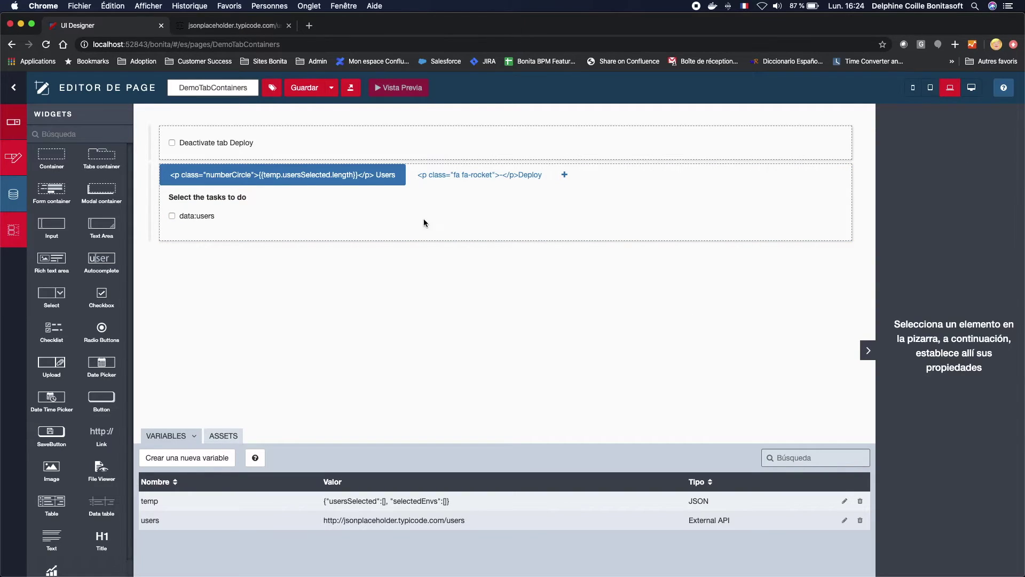
- Save the DemoTabContainers page, preview it, and close the preview window
click(302, 87)
click(398, 91)
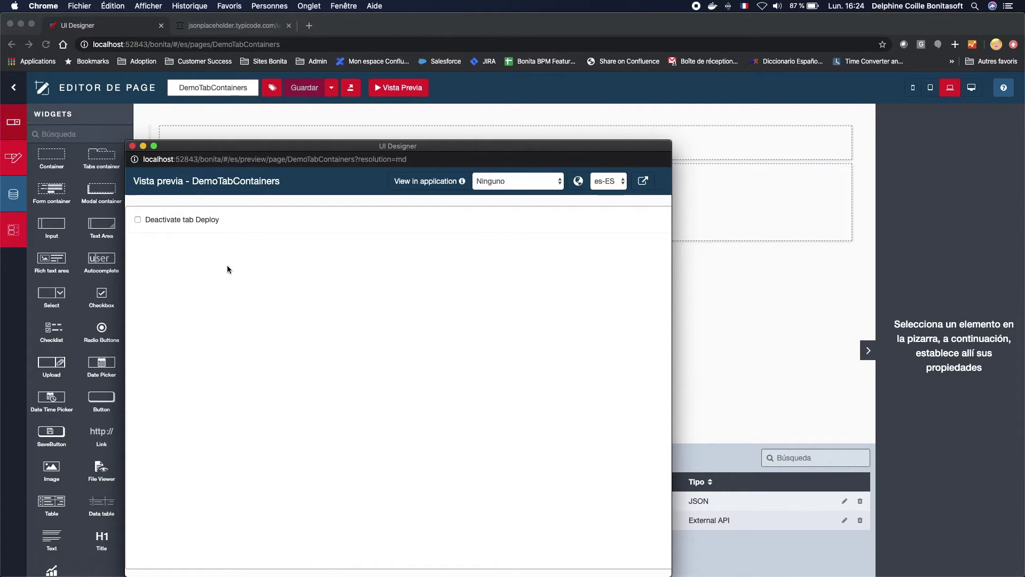
click(133, 146)
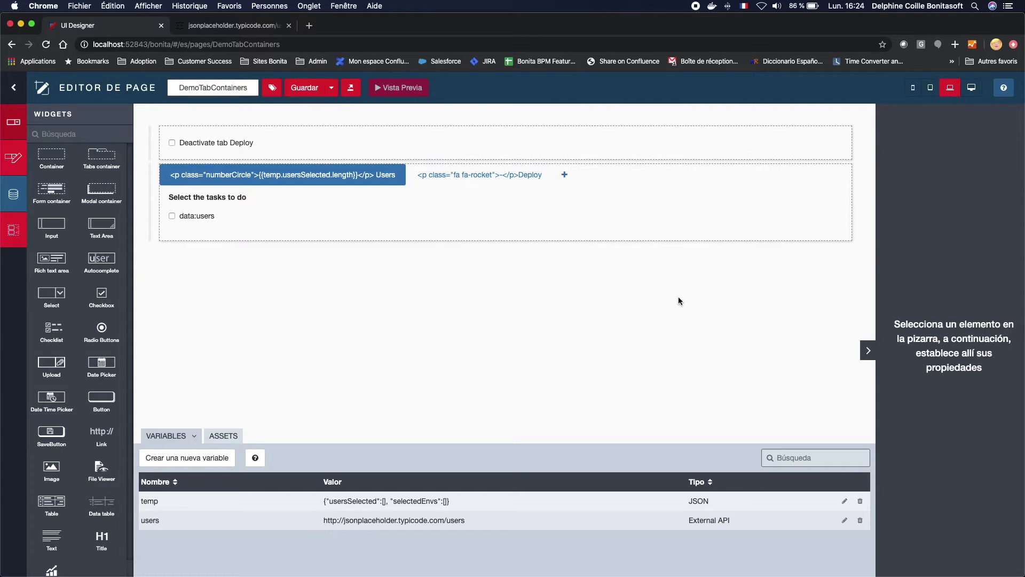
- Examine the Deploy tab's disabled-state binding, the "Deactivate tab Deploy" checkbox's value, and the Users tab's title for comparison
click(499, 176)
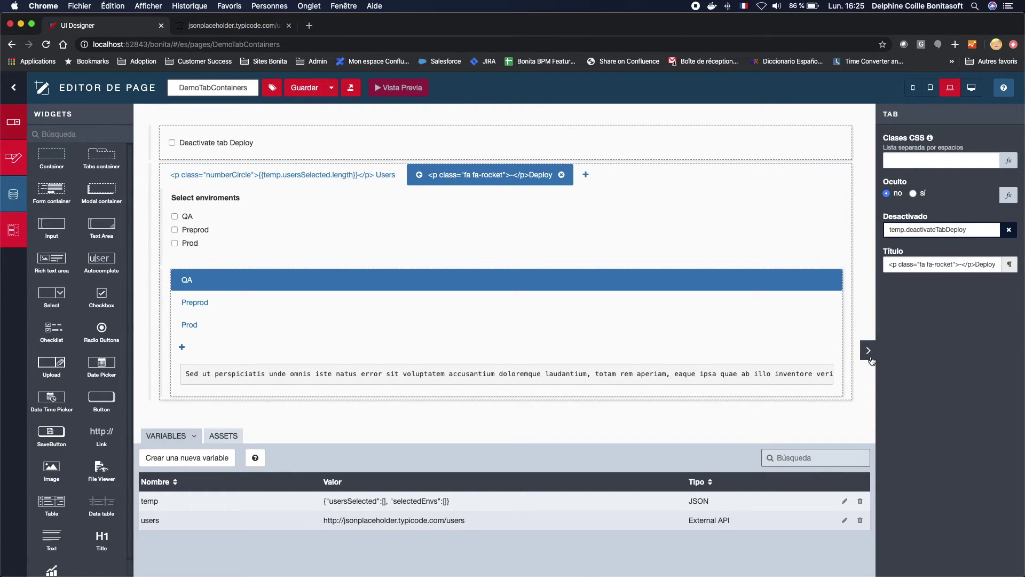
triple_click(935, 224)
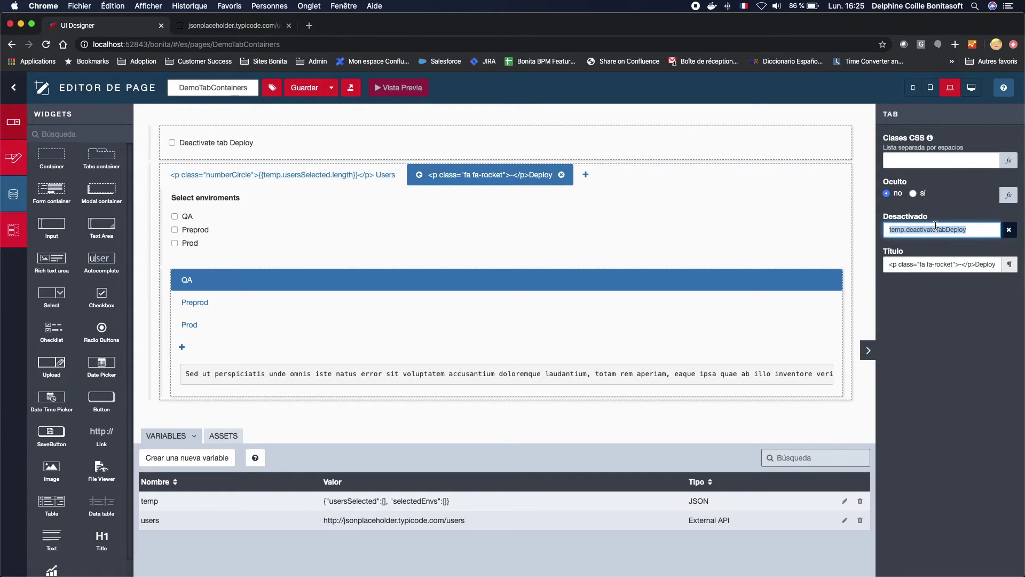
click(339, 142)
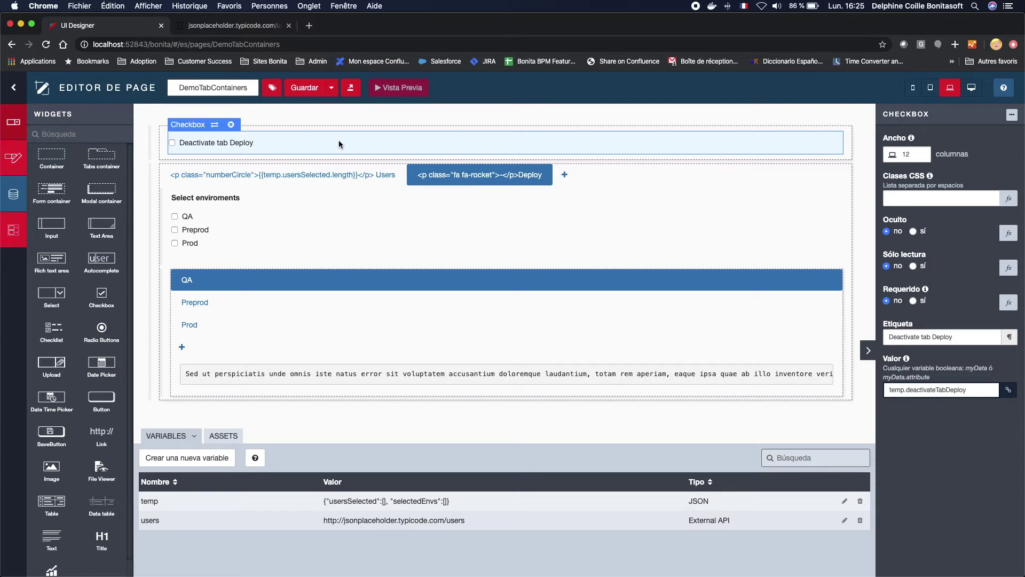
click(242, 176)
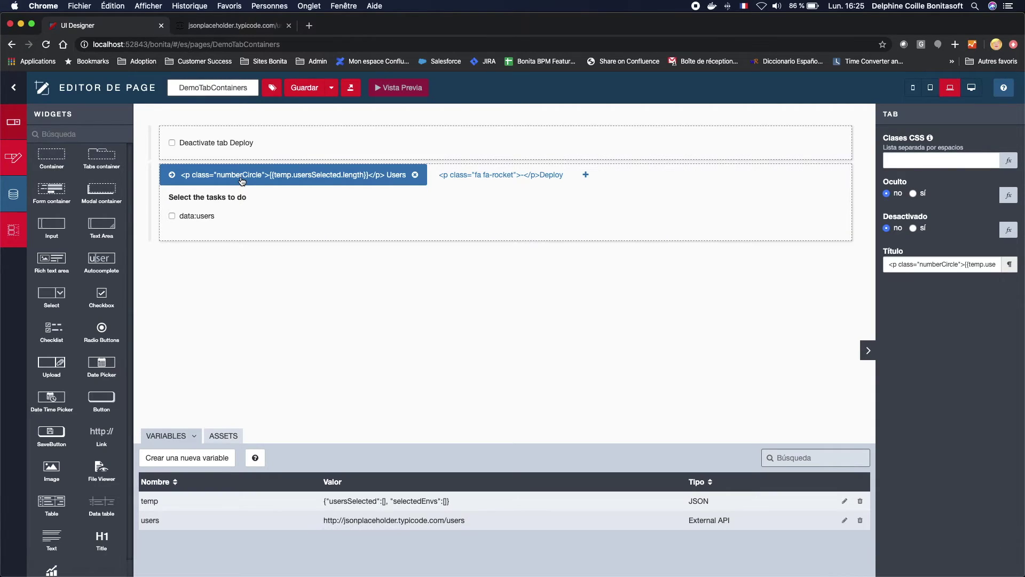
click(462, 187)
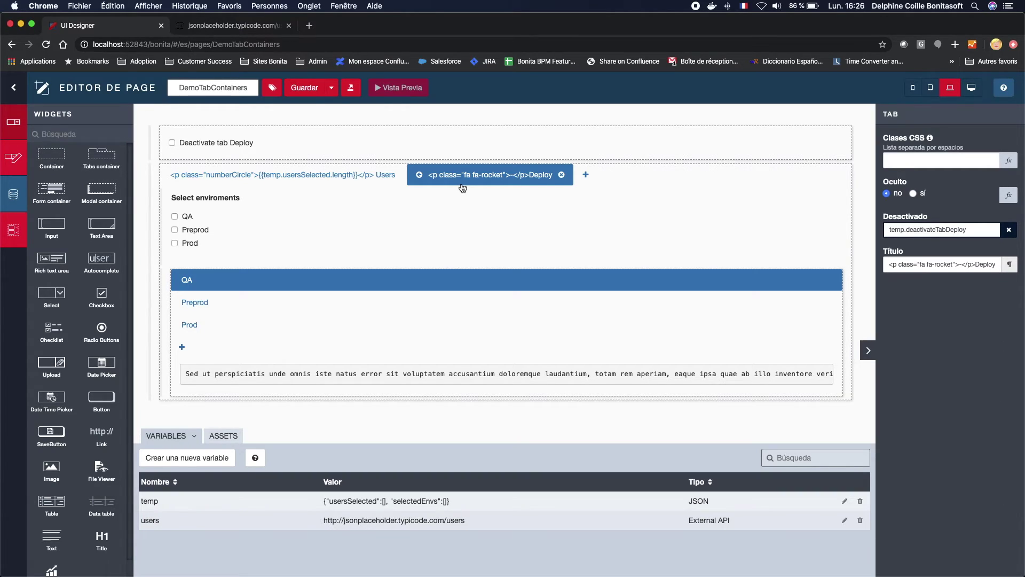
- Save the page and show the Deploy tab in its preview
click(306, 89)
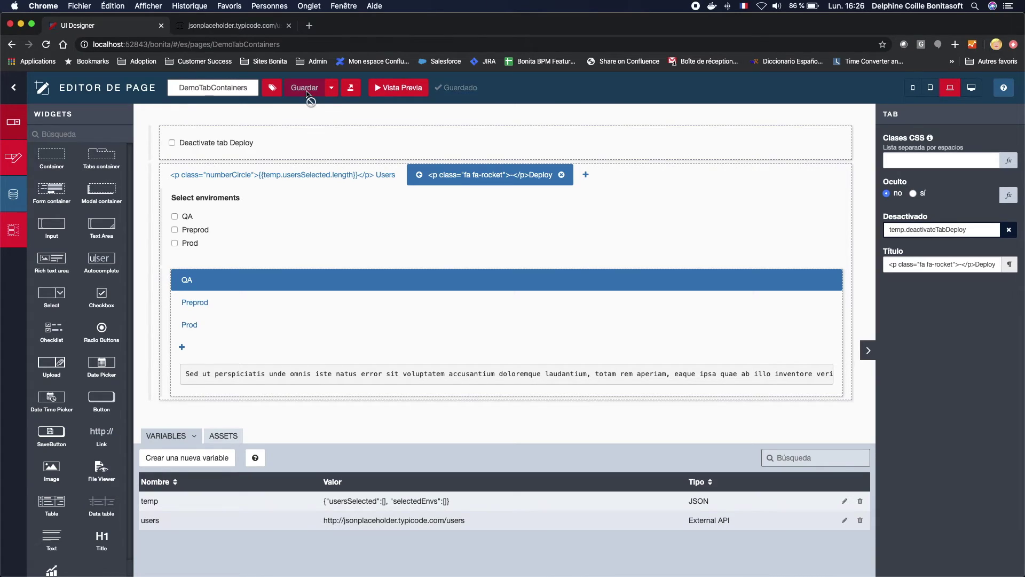
click(397, 87)
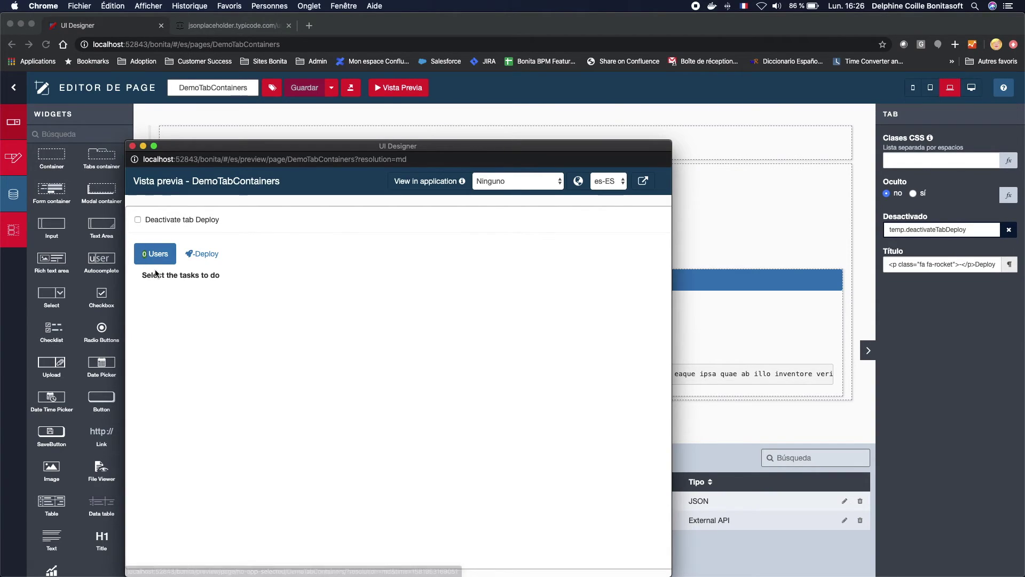
click(217, 267)
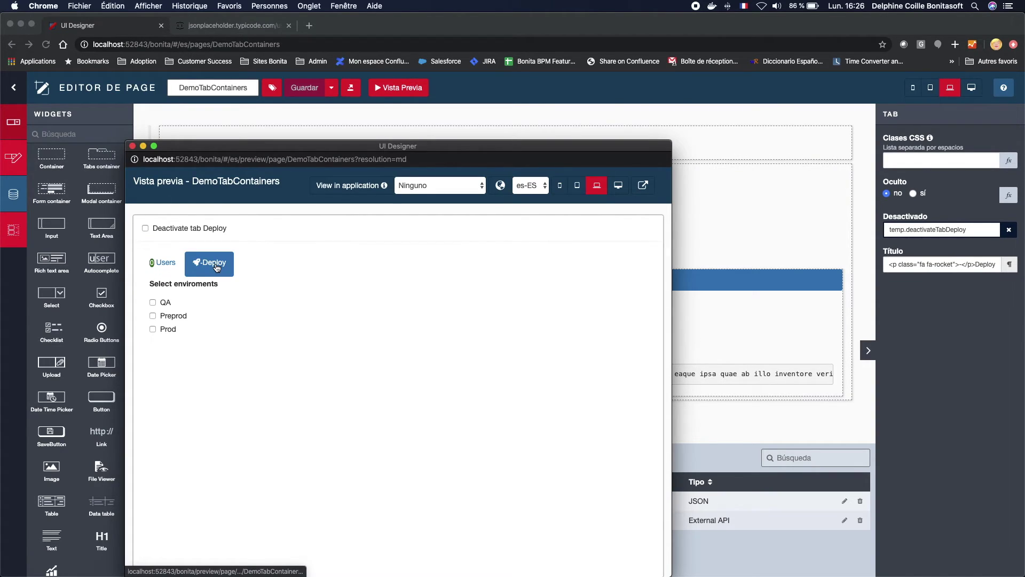
- Select the Preprod and Prod environments in the preview and show the content of each one's vertical pill
click(169, 319)
click(164, 333)
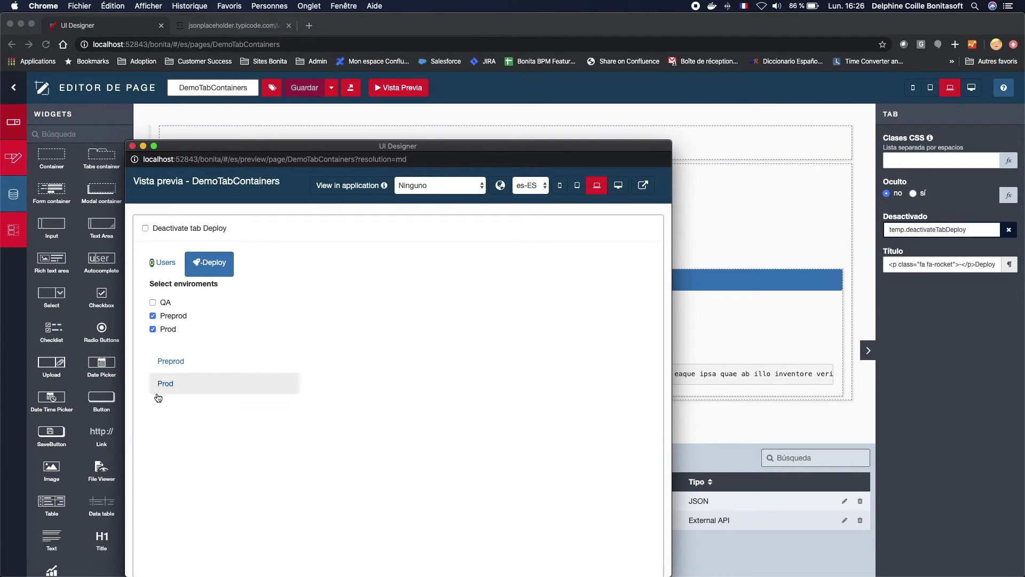
click(183, 361)
click(182, 384)
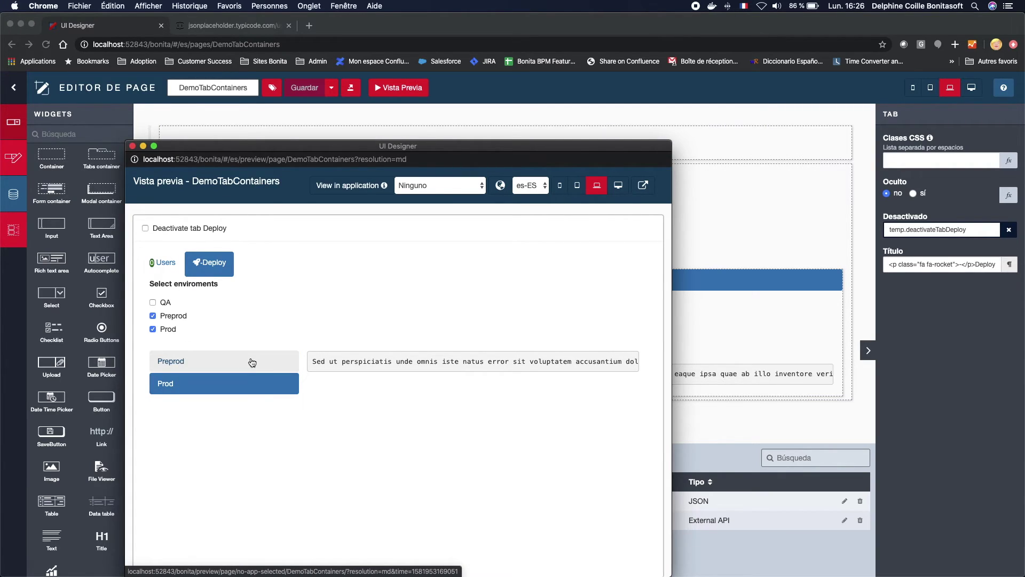
- Deactivate the Deploy tab in the preview, show the Users tab instead, and close the preview window
click(183, 229)
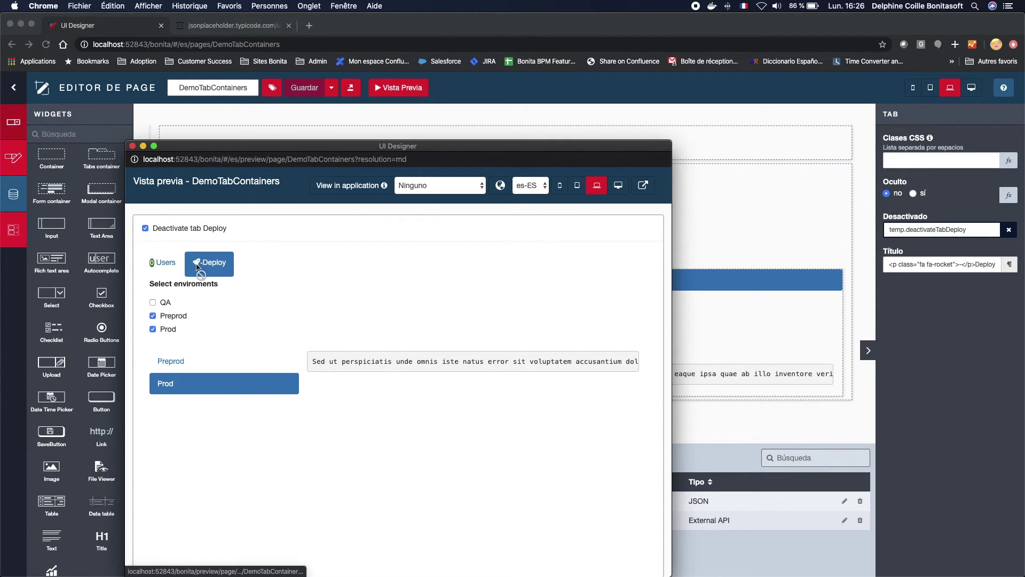
click(167, 265)
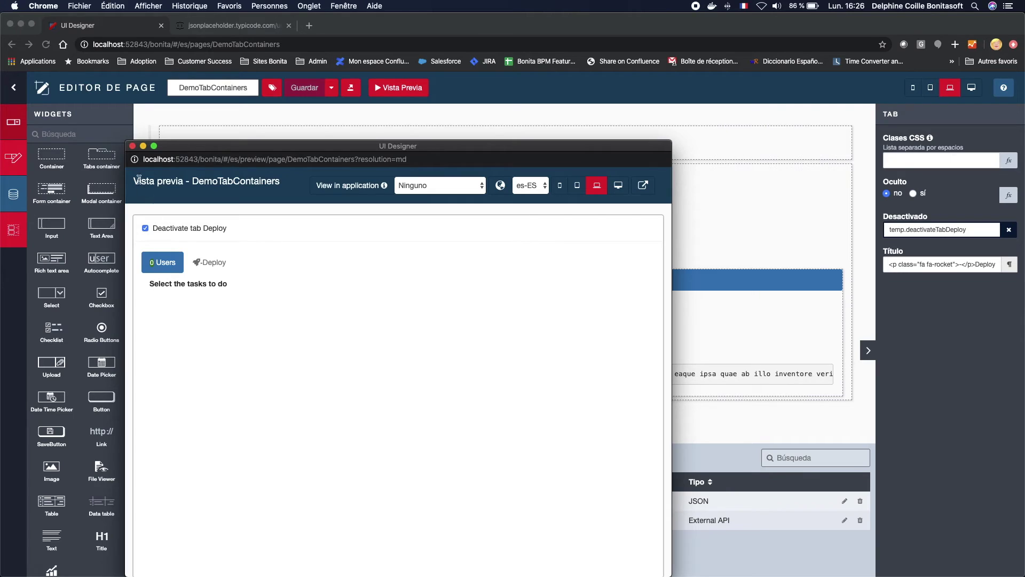
click(133, 147)
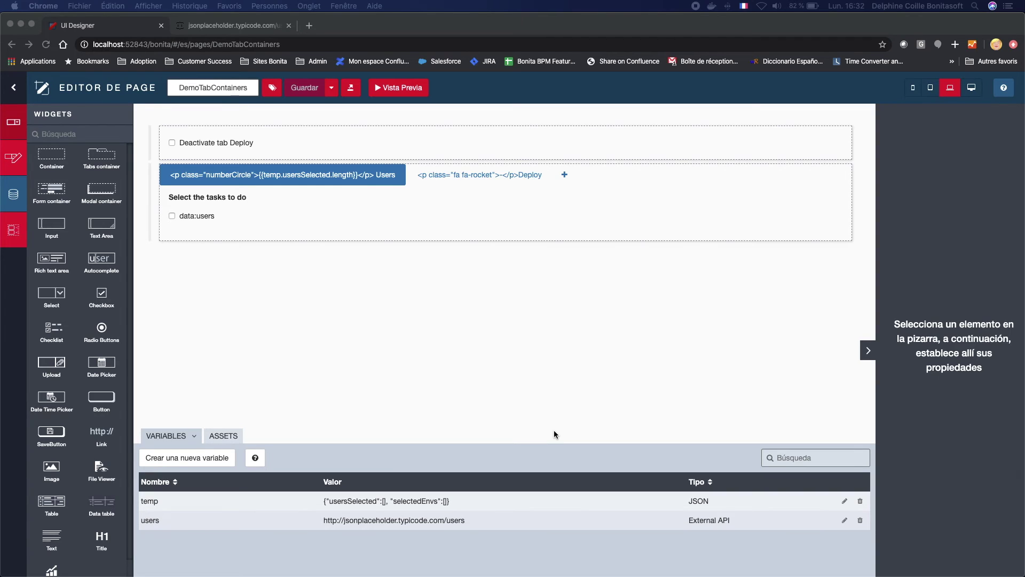
- Open the tabs container's help and follow its link about customizing the vertical display of tabs
click(849, 166)
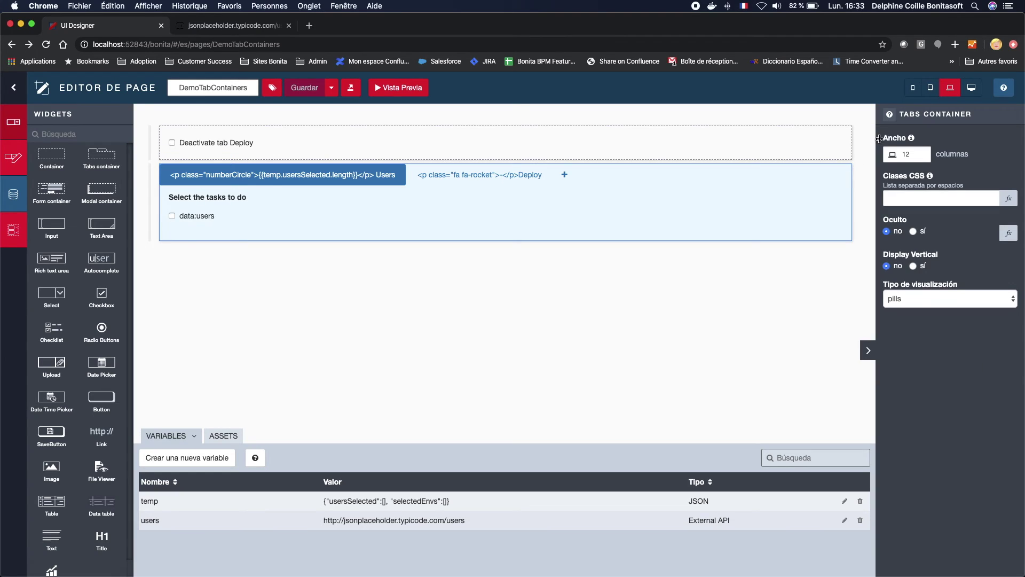
click(890, 116)
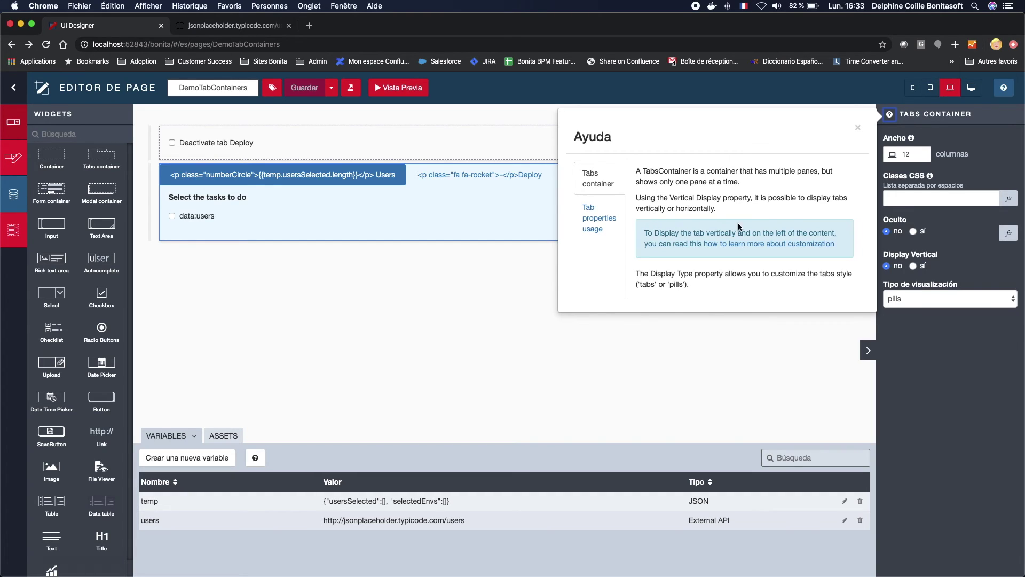
click(755, 244)
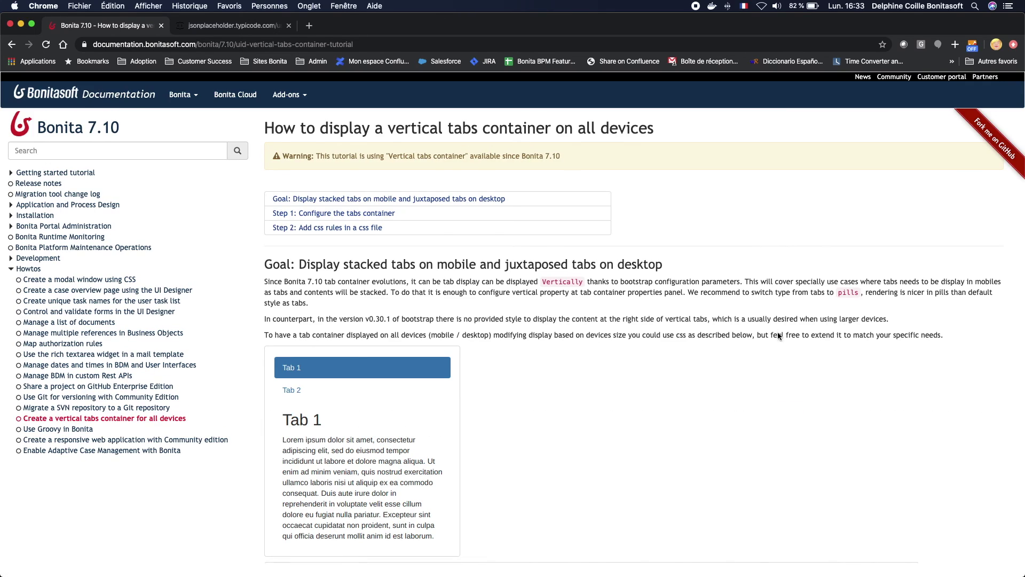
- Examine the vertical tabs tutorial's stacked and juxtaposed examples, container configuration and style.css rules
scroll(779, 342, down, 2)
scroll(778, 342, down, 5)
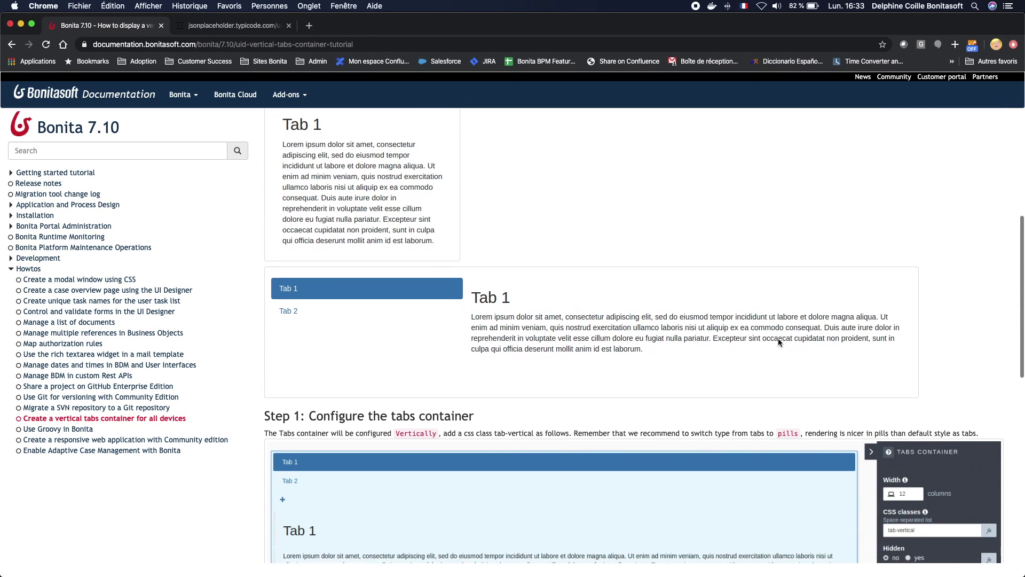
scroll(778, 342, down, 7)
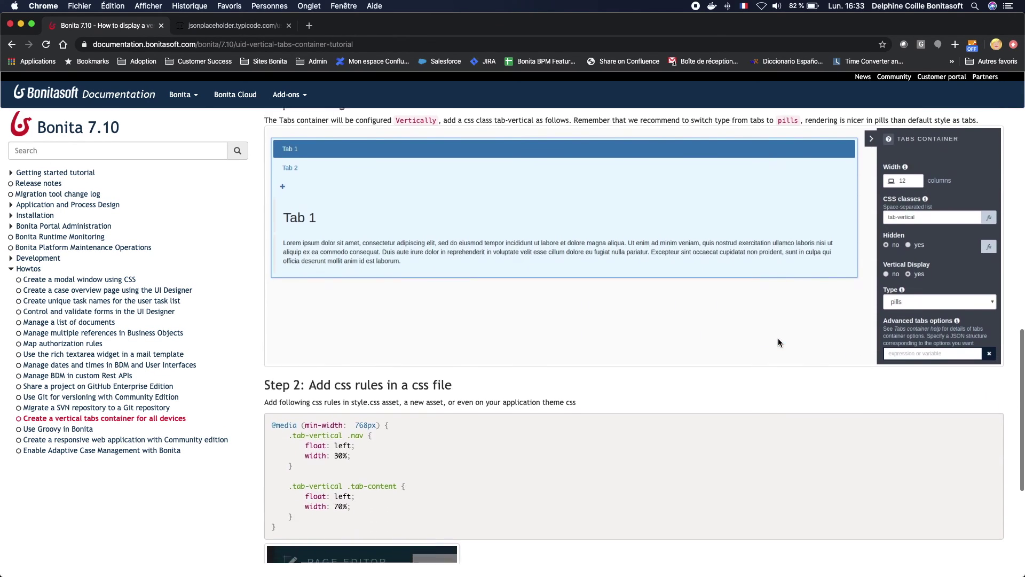
scroll(778, 342, up, 12)
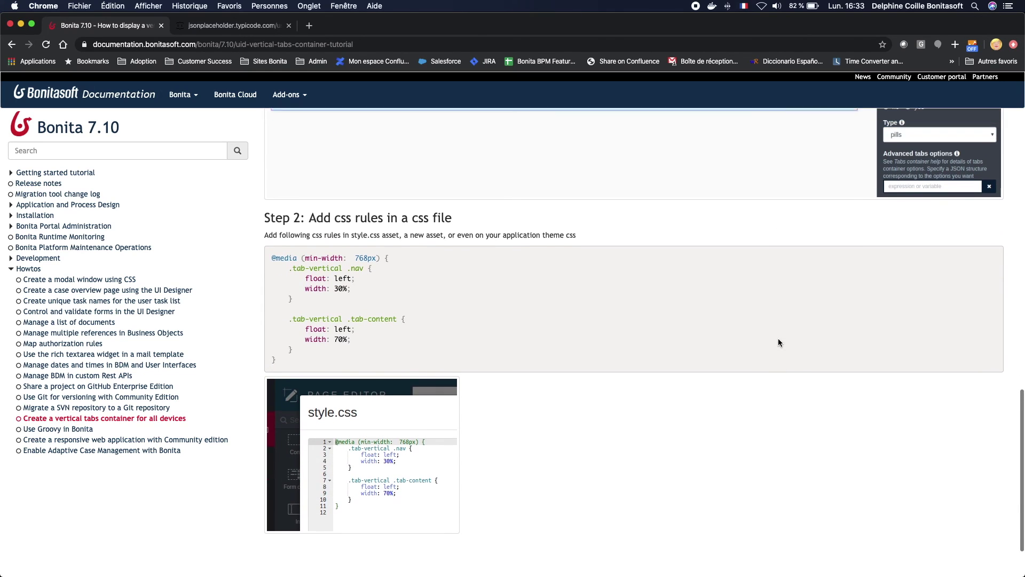
scroll(778, 339, up, 1)
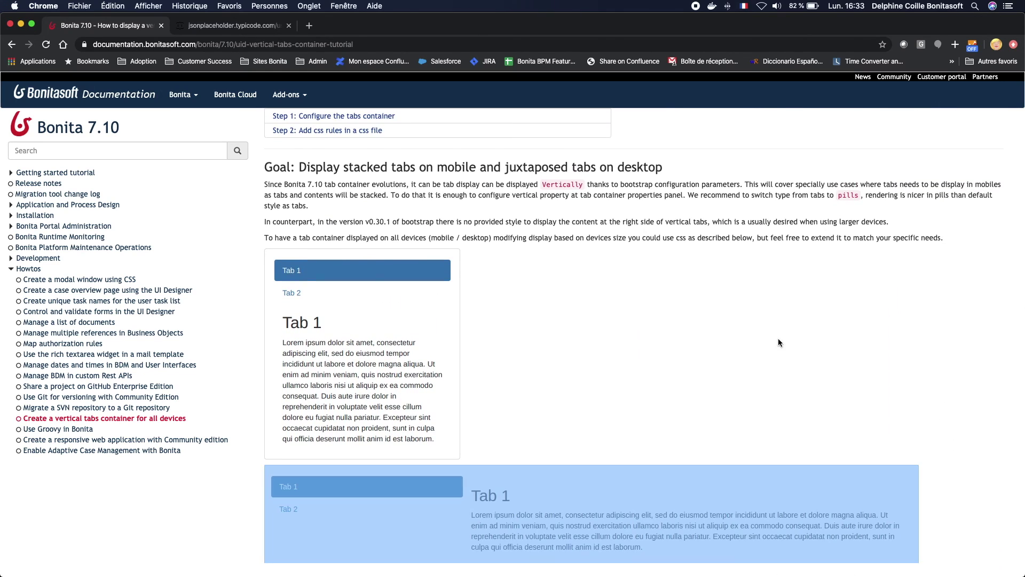